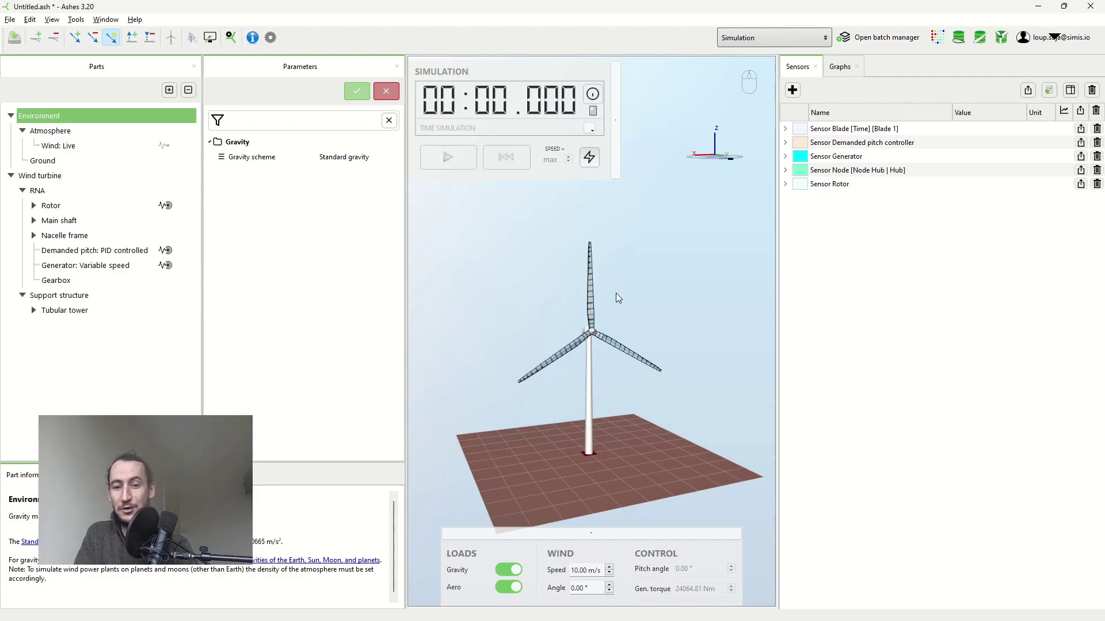
# Add a beam element sensor to the lowest element of the tubular tower, Element 1
pyautogui.moveTo(617, 325); pyautogui.dragTo(611, 284)
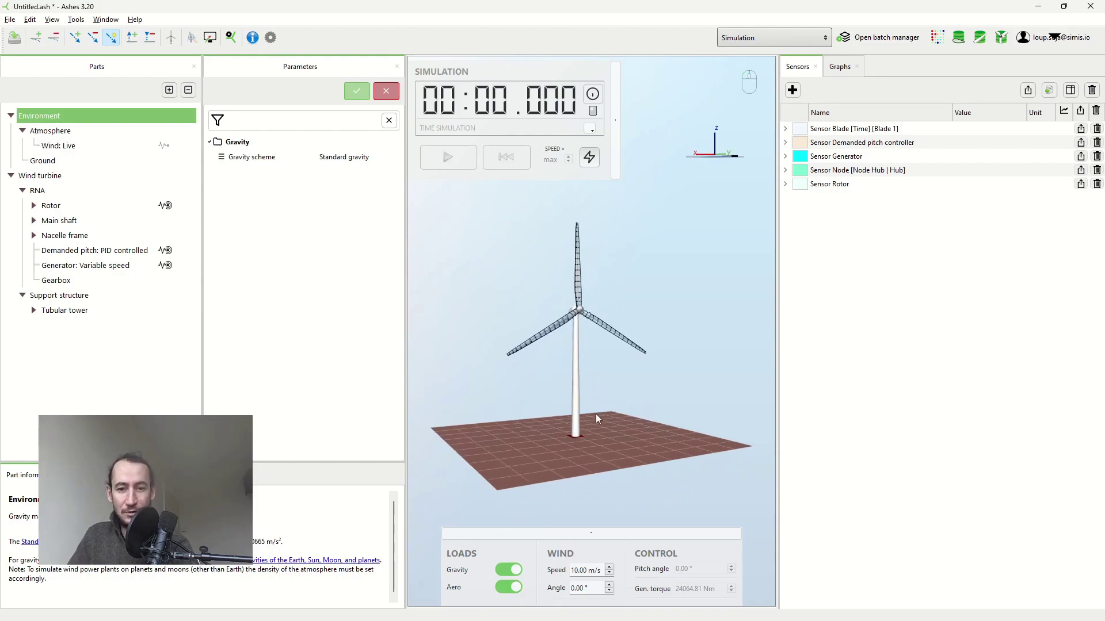
pyautogui.scroll(5, 604, 420)
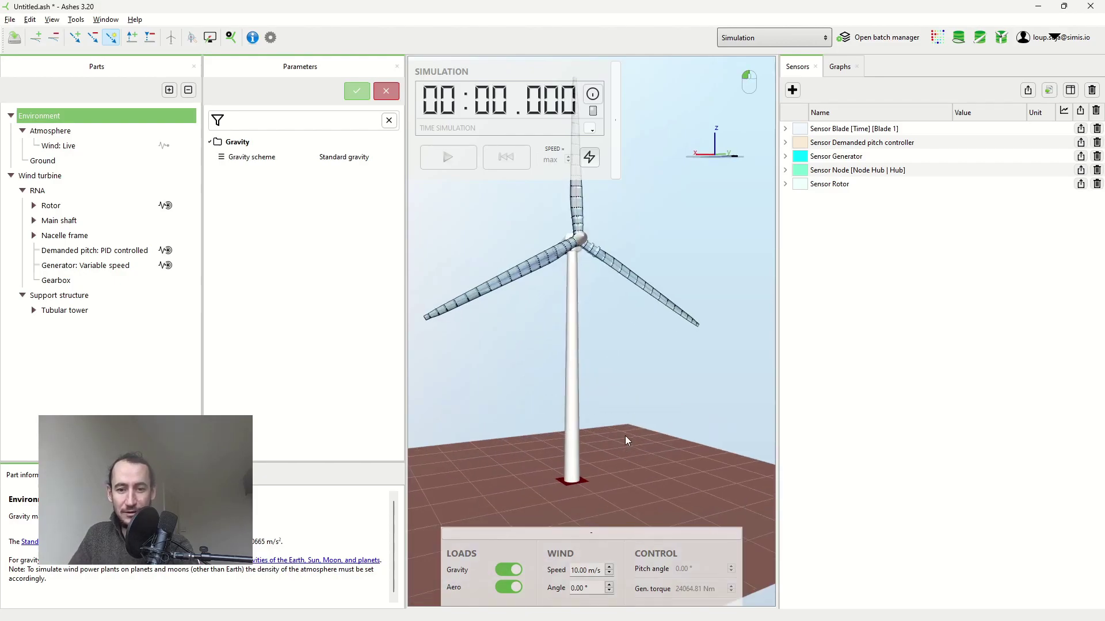
pyautogui.click(579, 422)
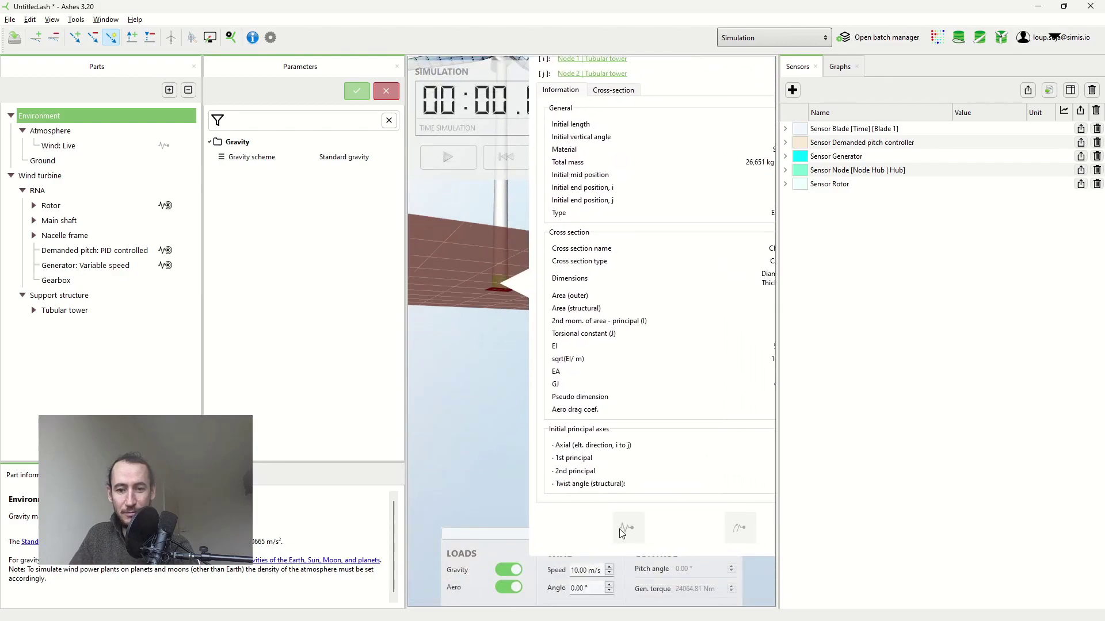
pyautogui.click(622, 530)
pyautogui.click(492, 376)
pyautogui.moveTo(492, 375); pyautogui.dragTo(615, 497)
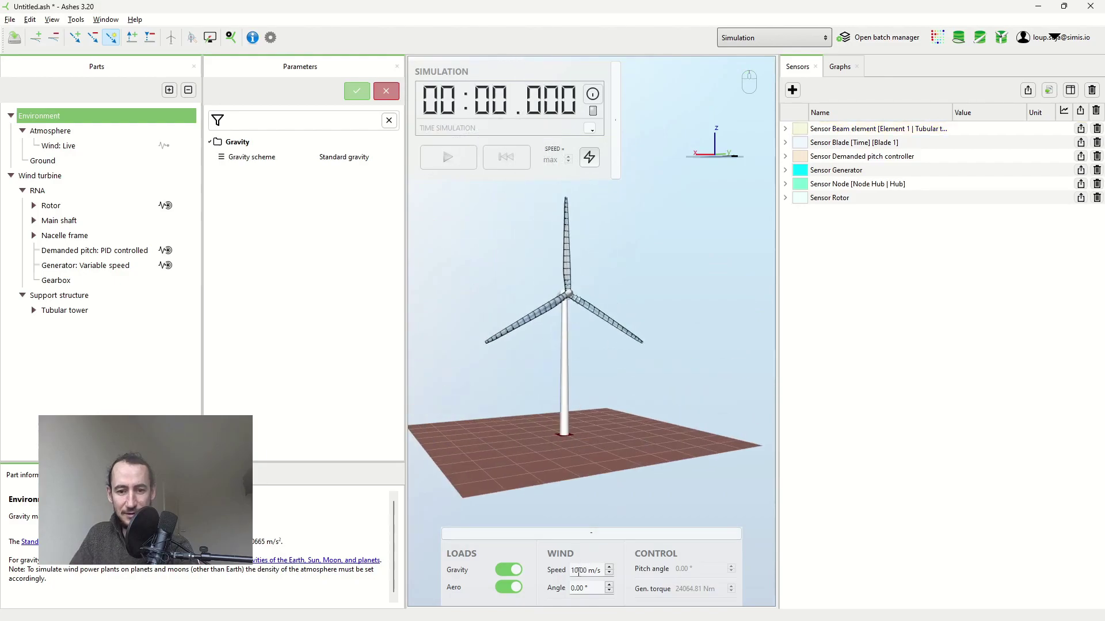
# Set the live wind speed to 9 m/s
pyautogui.moveTo(579, 572); pyautogui.dragTo(564, 574)
pyautogui.write('9')
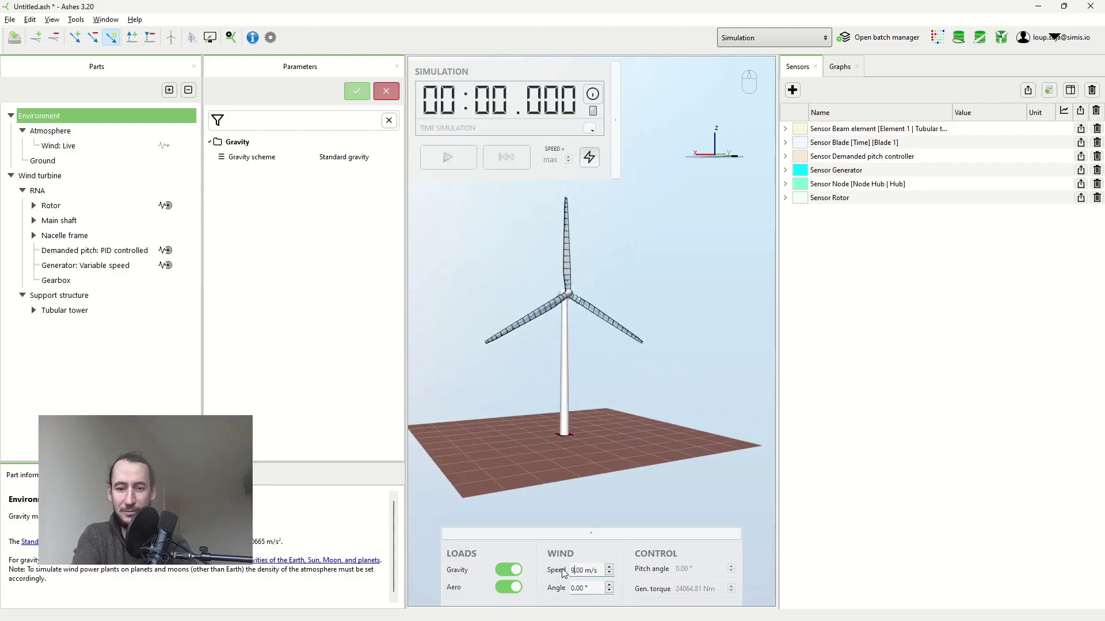
pyautogui.press('Return')
pyautogui.moveTo(618, 388); pyautogui.dragTo(620, 354)
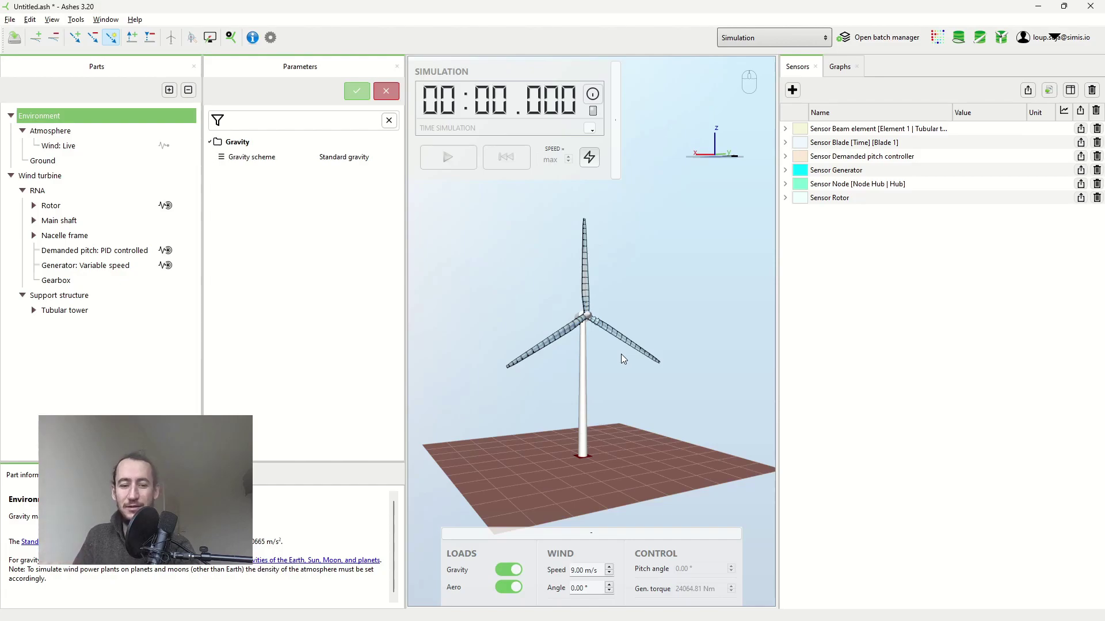
pyautogui.moveTo(634, 318); pyautogui.dragTo(624, 285)
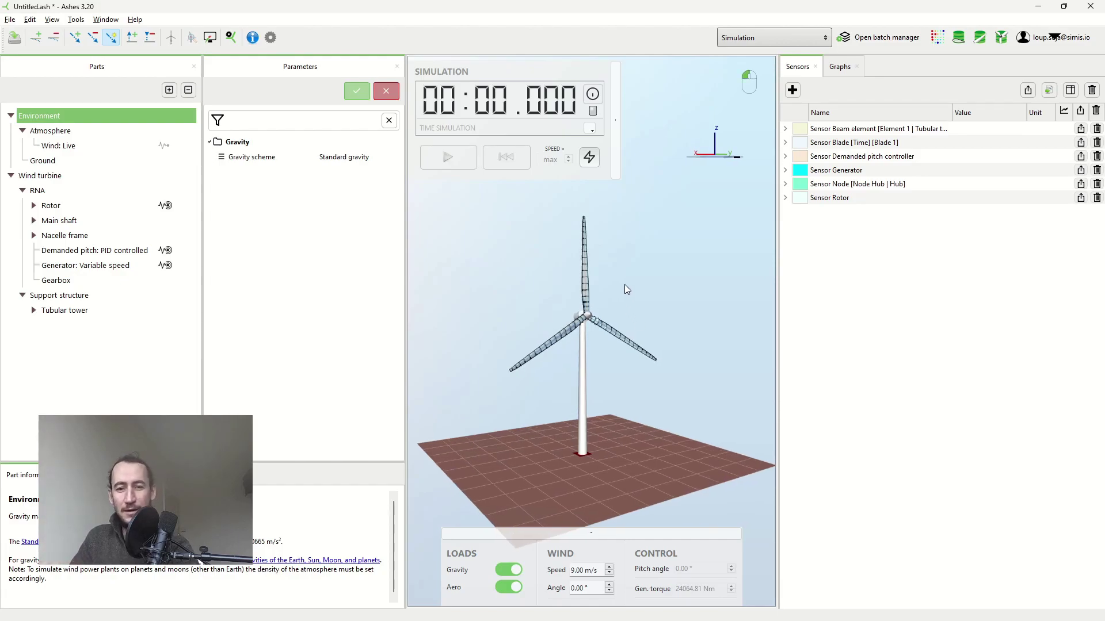
# Switch to the browser, watch the YouTube clip of a windmill spinning too fast, and return to Ashes
pyautogui.hotkey('alt', 'Tab')
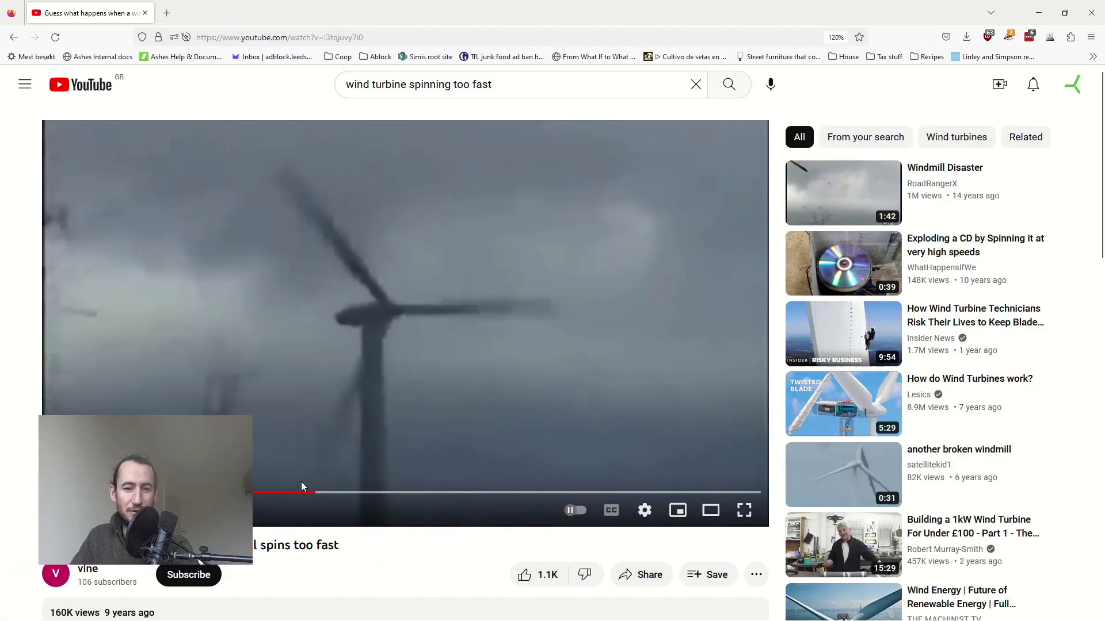
pyautogui.click(301, 490)
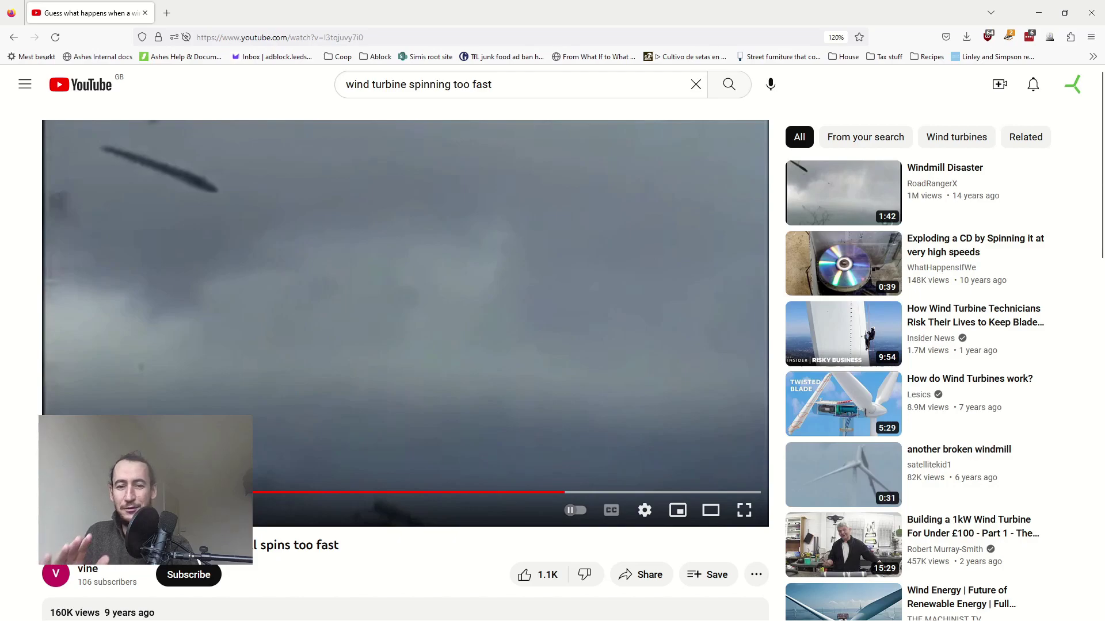
pyautogui.hotkey('alt', 'Tab')
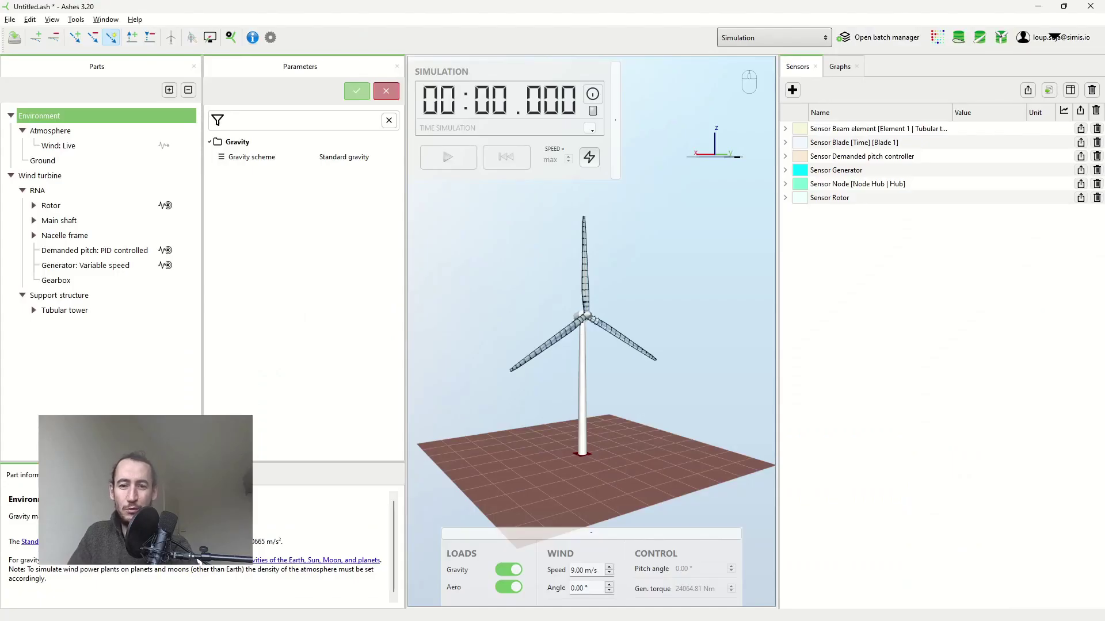
# Plot the rotor sensor's RPM and wind speed at hub, magnitude, and show their graphs
pyautogui.click(785, 198)
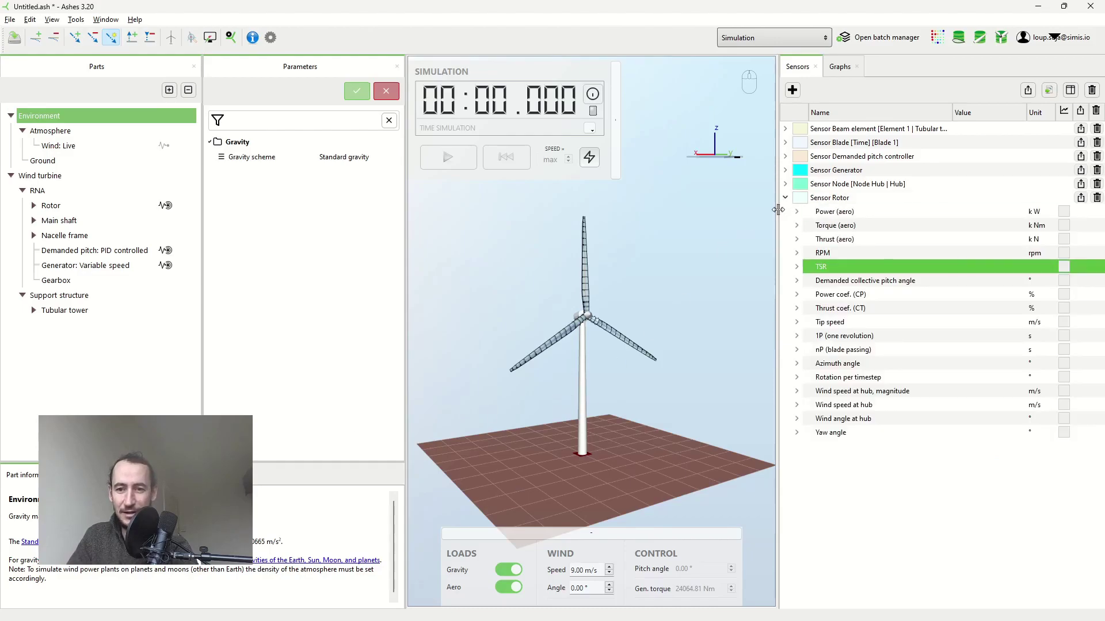
pyautogui.click(1063, 253)
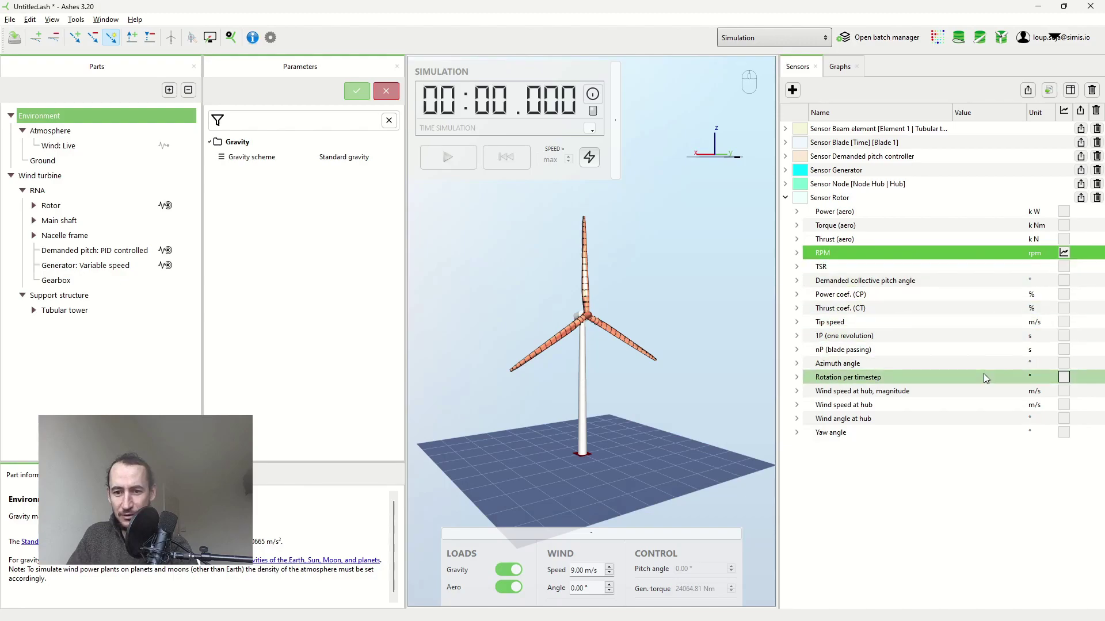
pyautogui.click(1063, 391)
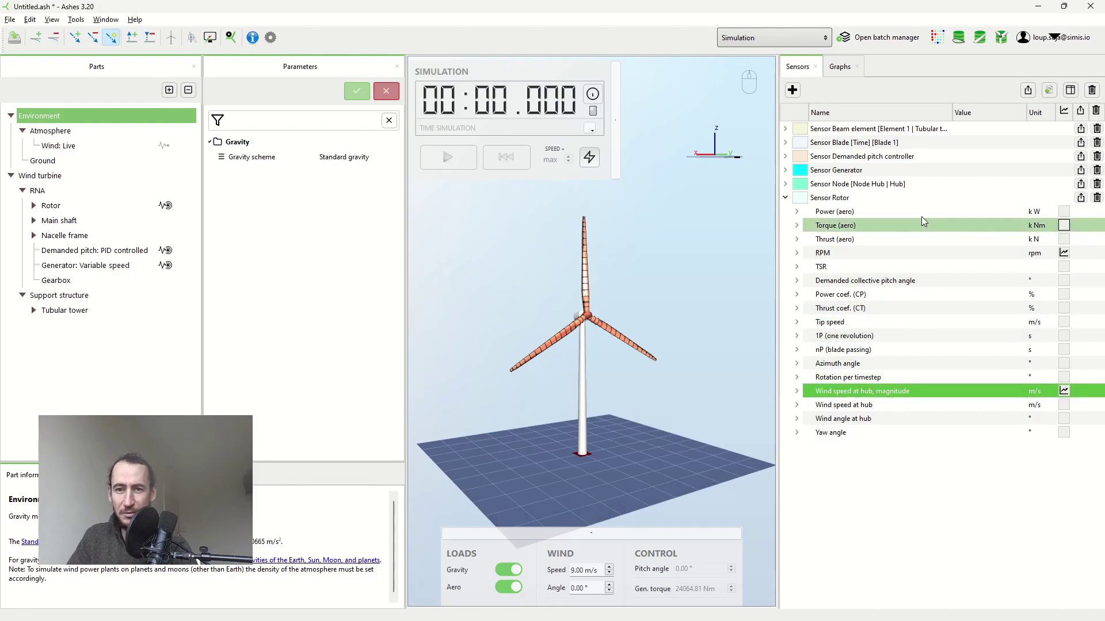
pyautogui.click(838, 68)
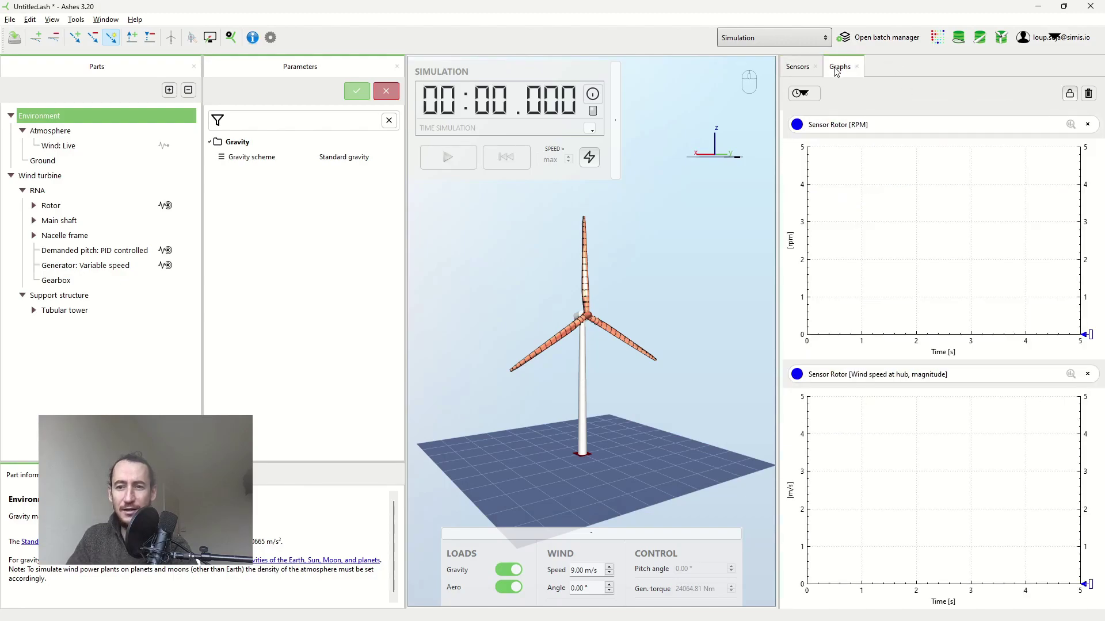
# Run the time simulation while raising the wind speed in steps to 10, 11, 12, 13 and 14 m/s, and pause it
pyautogui.click(452, 155)
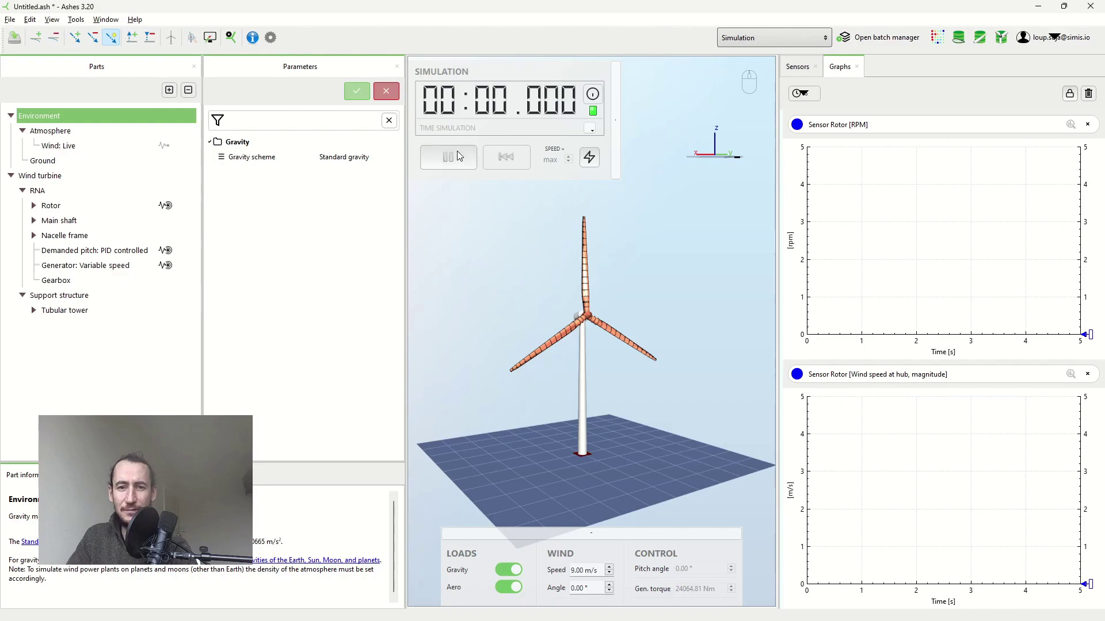
pyautogui.click(590, 157)
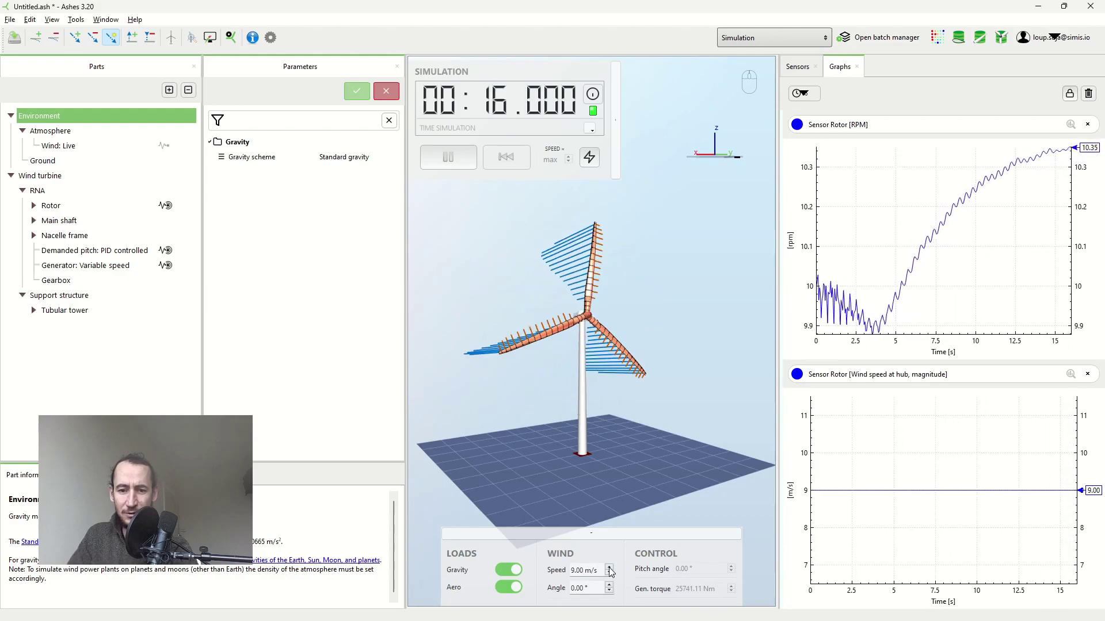
pyautogui.click(610, 567)
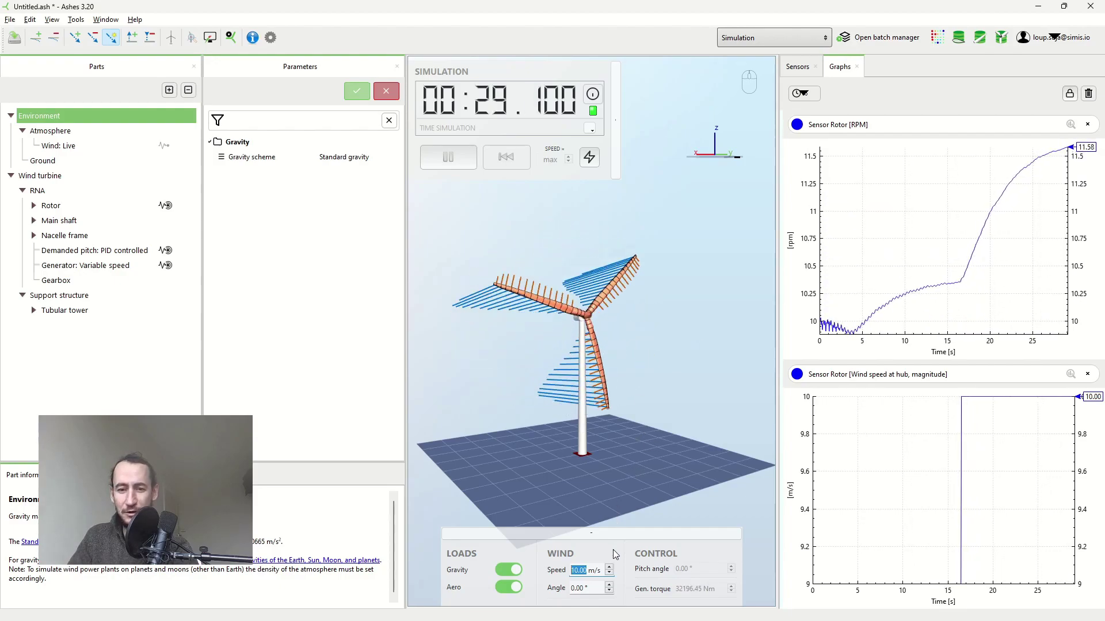
pyautogui.click(610, 567)
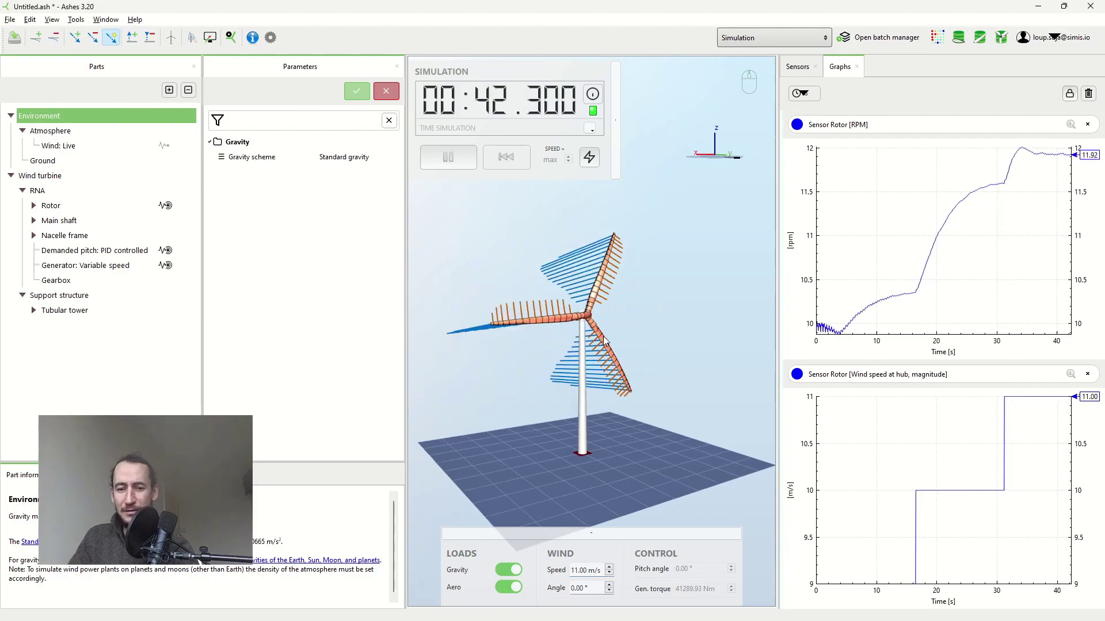
pyautogui.click(610, 568)
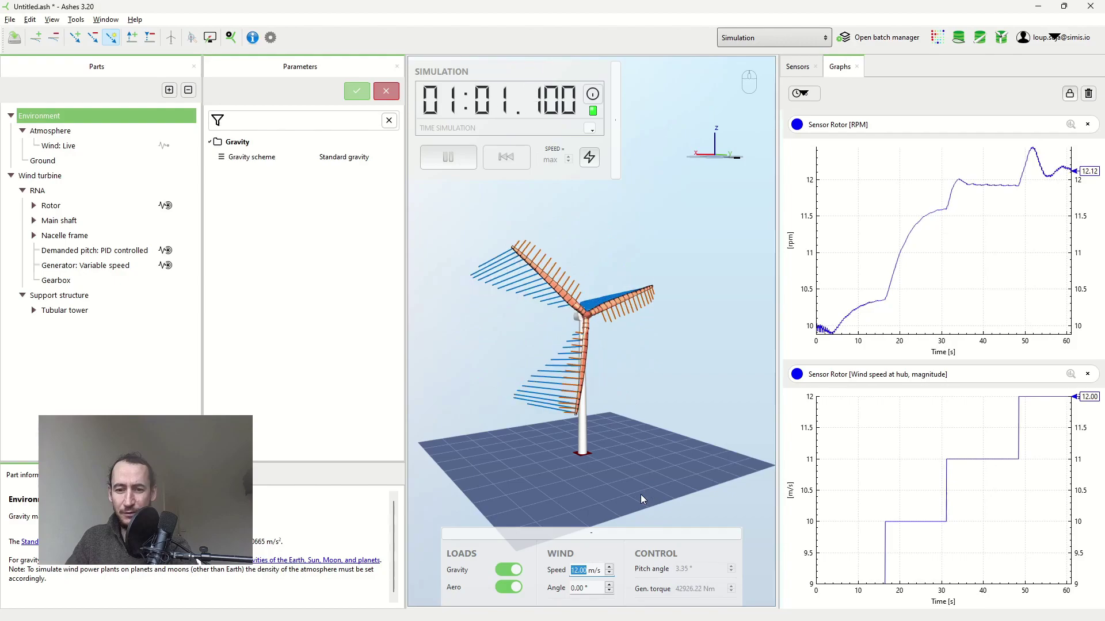
pyautogui.click(610, 567)
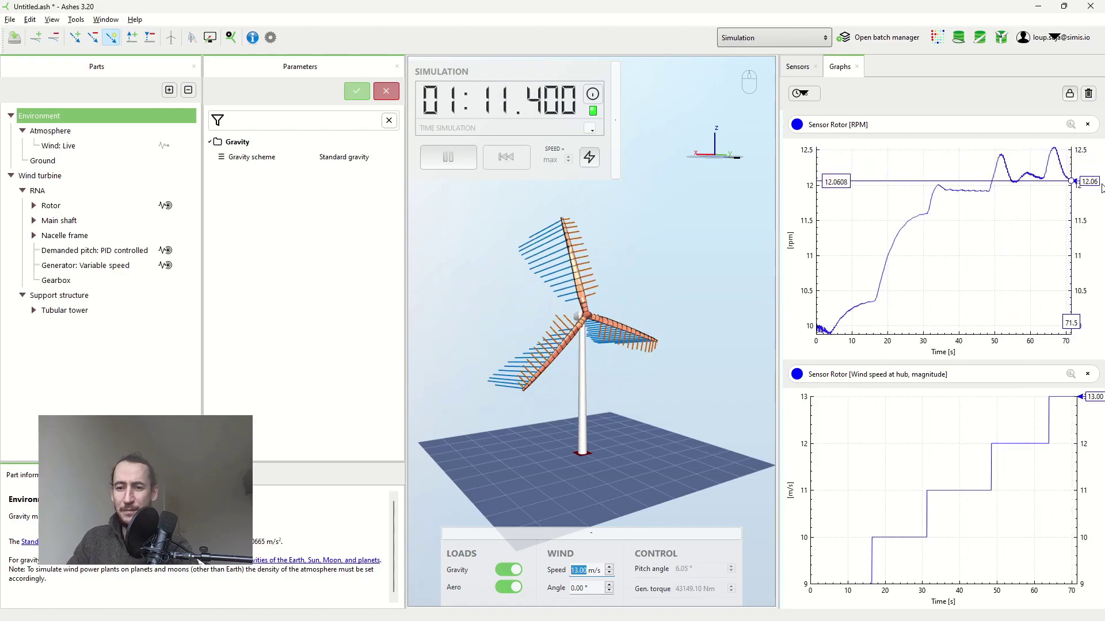
pyautogui.click(610, 569)
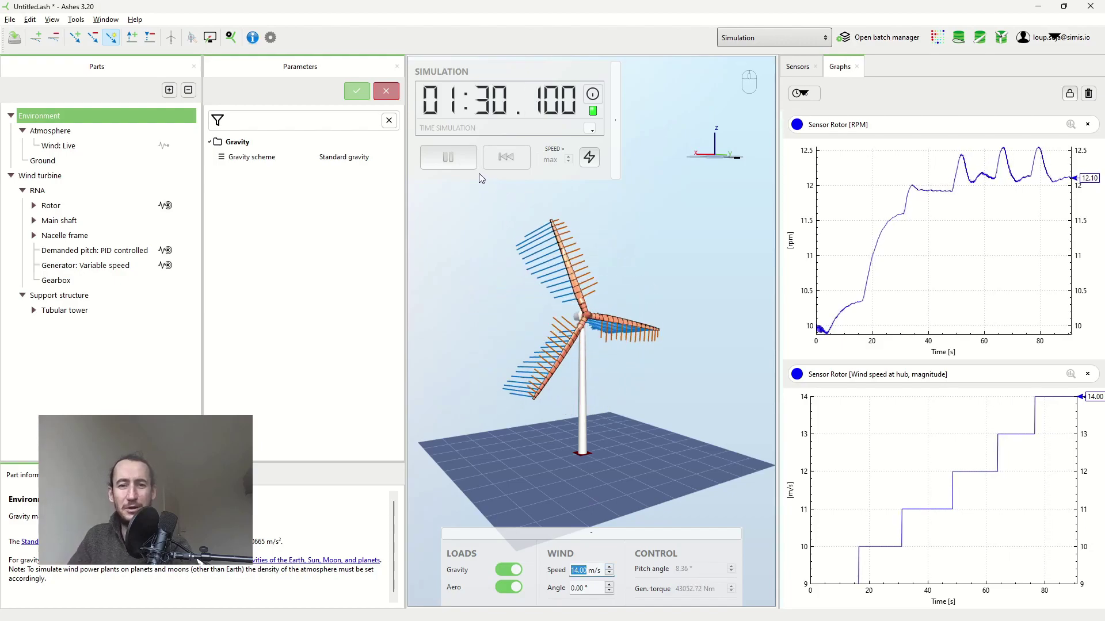
pyautogui.click(453, 159)
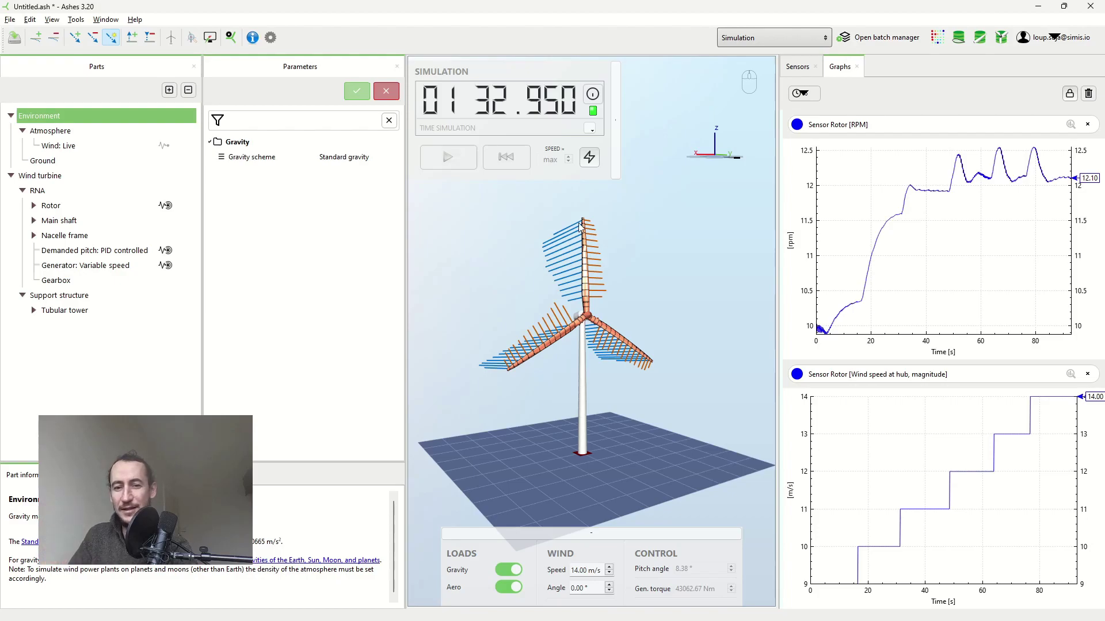
# Plot the rotor sensor's Thrust (aero) and show it with the other graphs
pyautogui.moveTo(564, 420); pyautogui.dragTo(639, 323)
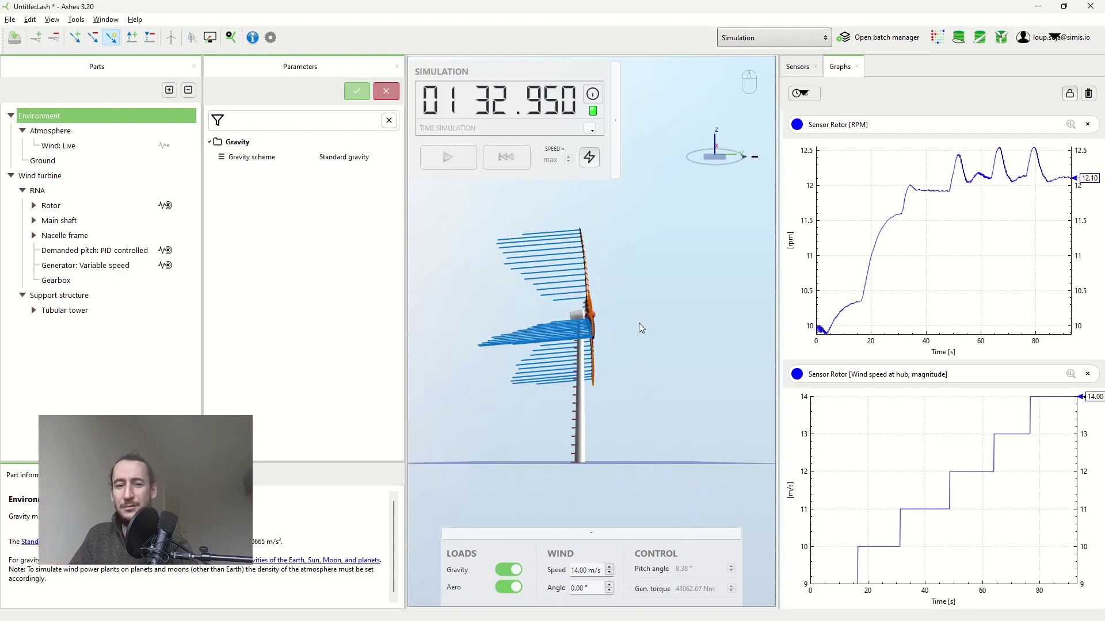
pyautogui.moveTo(570, 298); pyautogui.dragTo(592, 320)
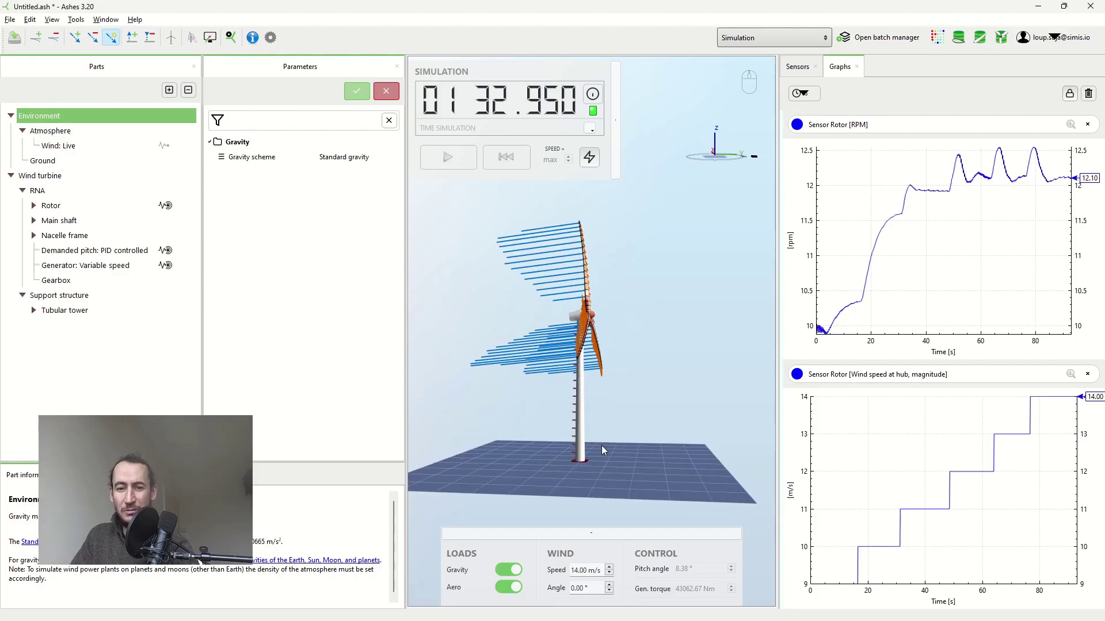
pyautogui.moveTo(669, 387); pyautogui.dragTo(553, 340)
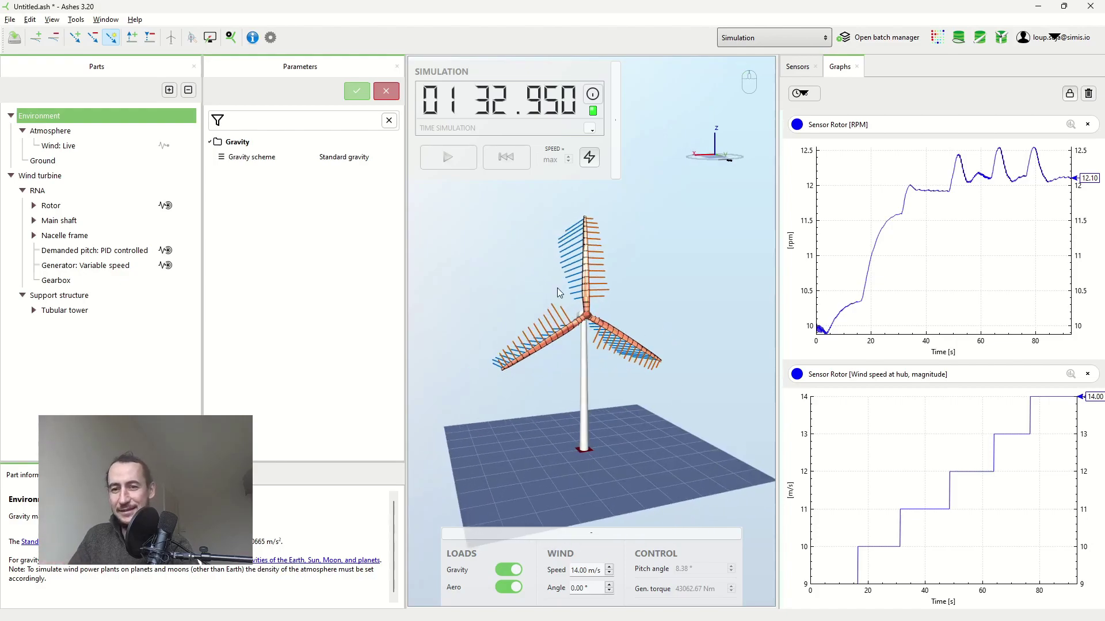
pyautogui.click(798, 67)
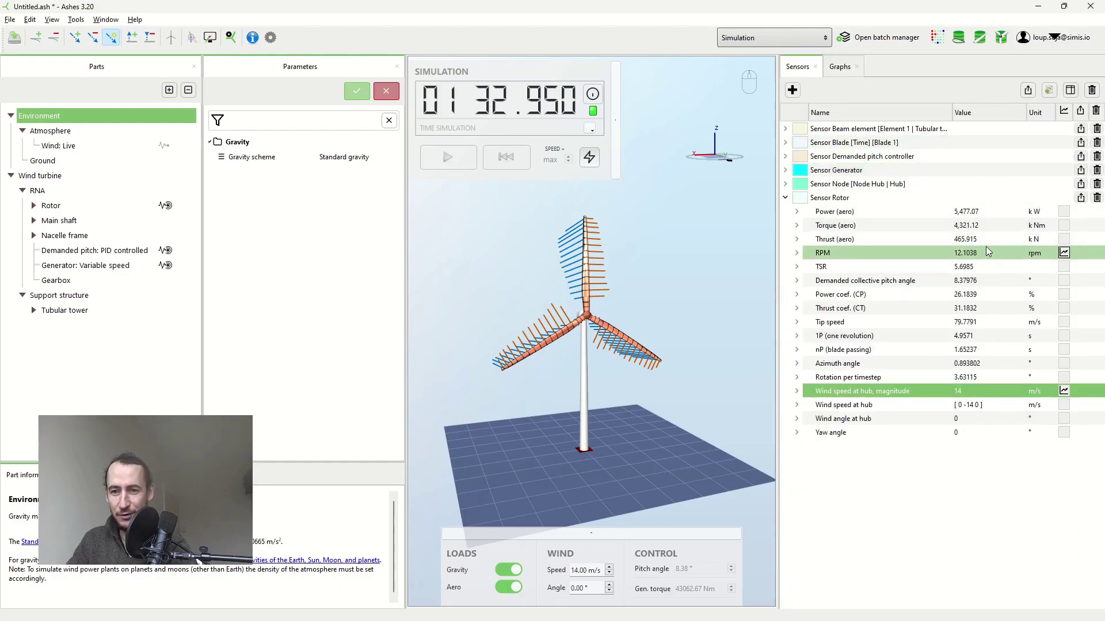
pyautogui.click(1064, 240)
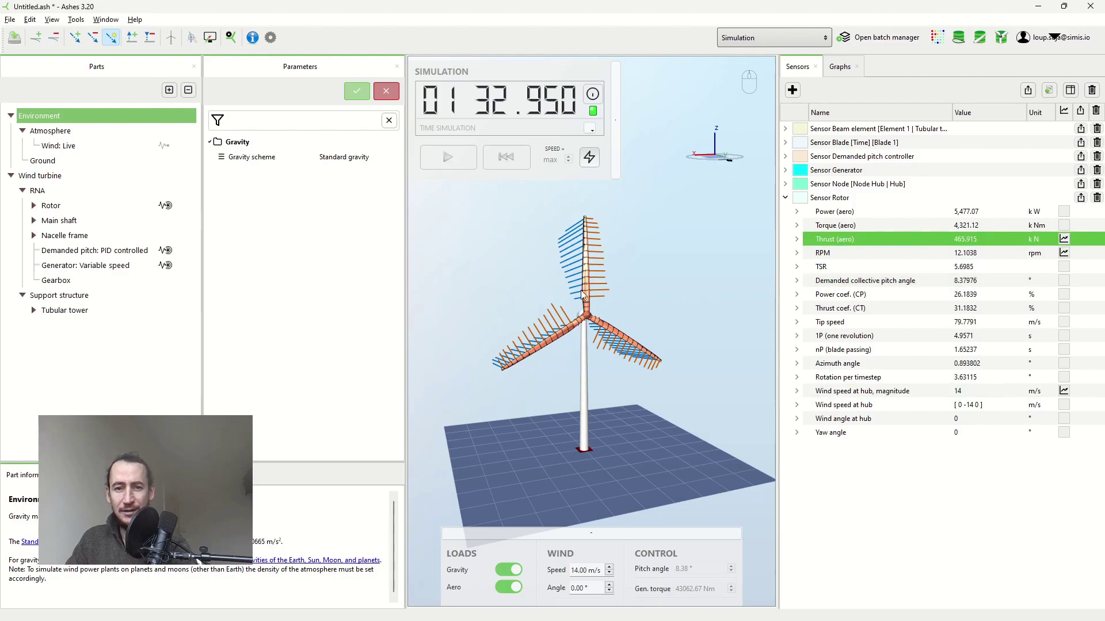
pyautogui.moveTo(585, 297); pyautogui.dragTo(658, 298)
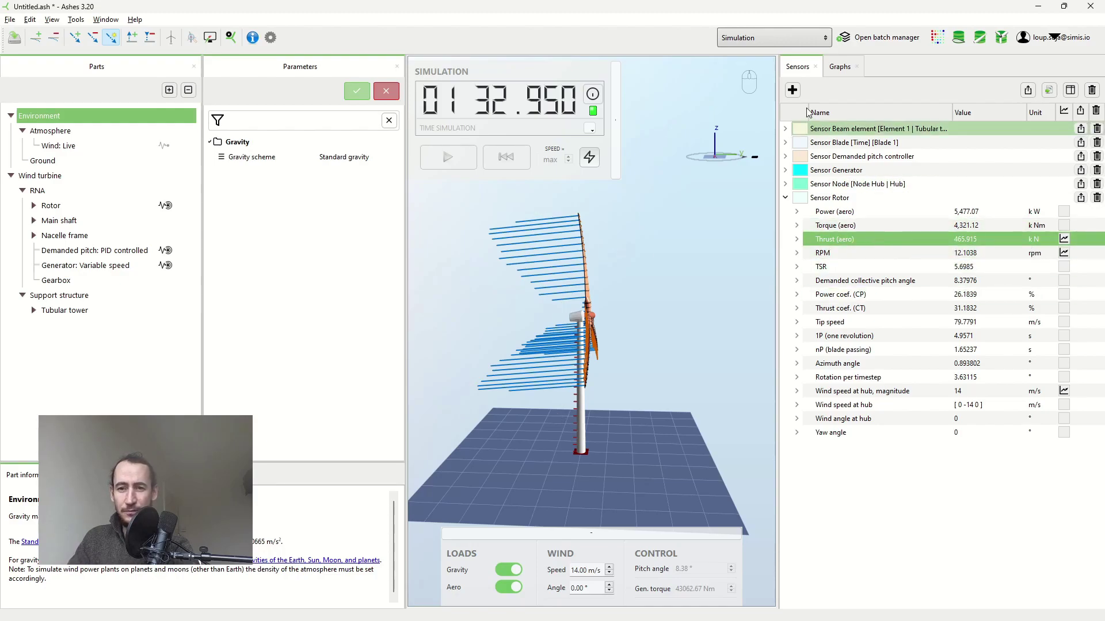
pyautogui.click(837, 69)
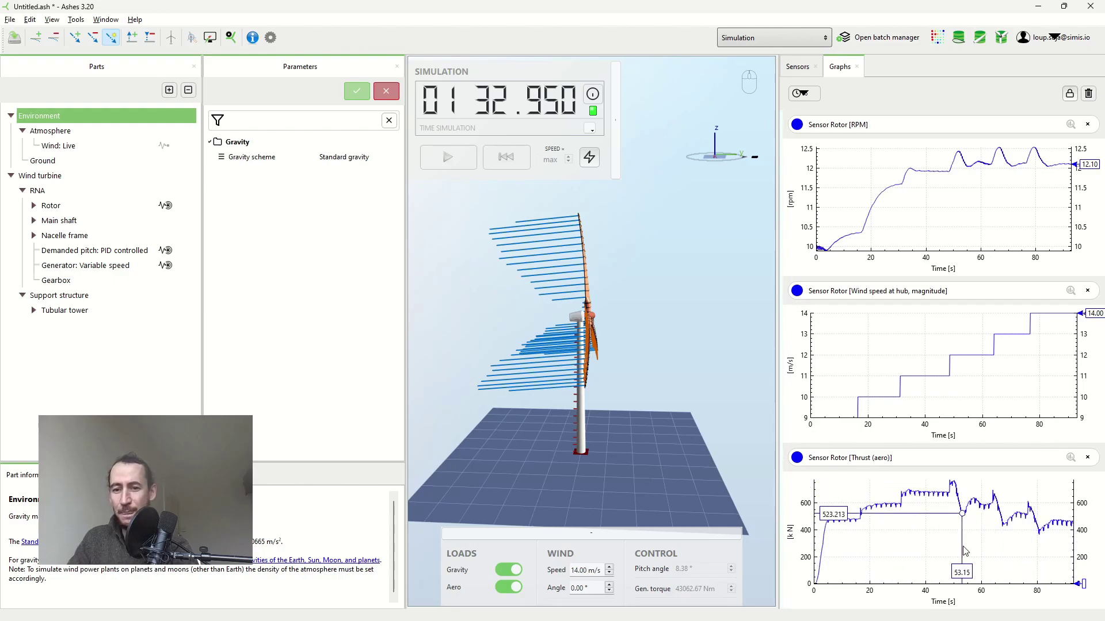
# Plot Moment (1st prin. axis), j from the tower base beam element sensor and show its graph
pyautogui.click(796, 66)
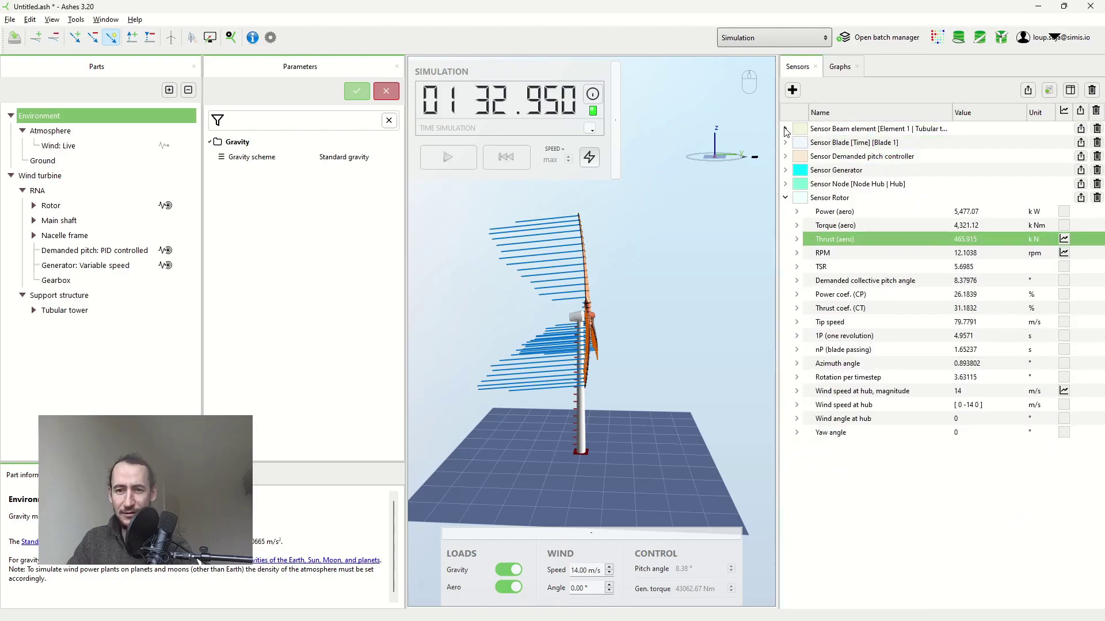
pyautogui.click(785, 129)
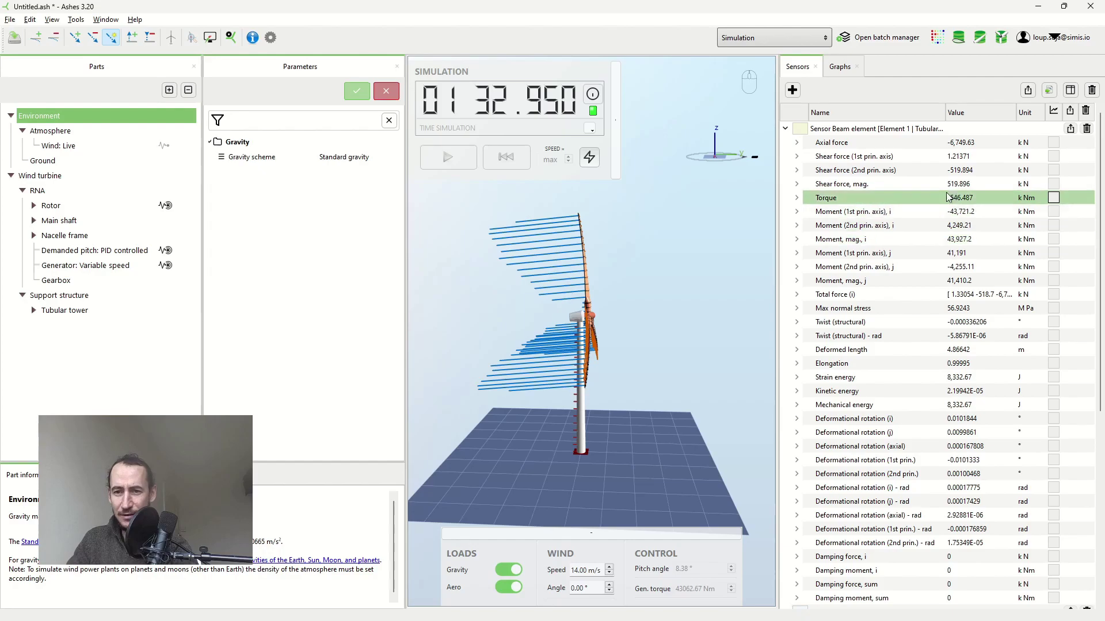
pyautogui.click(921, 128)
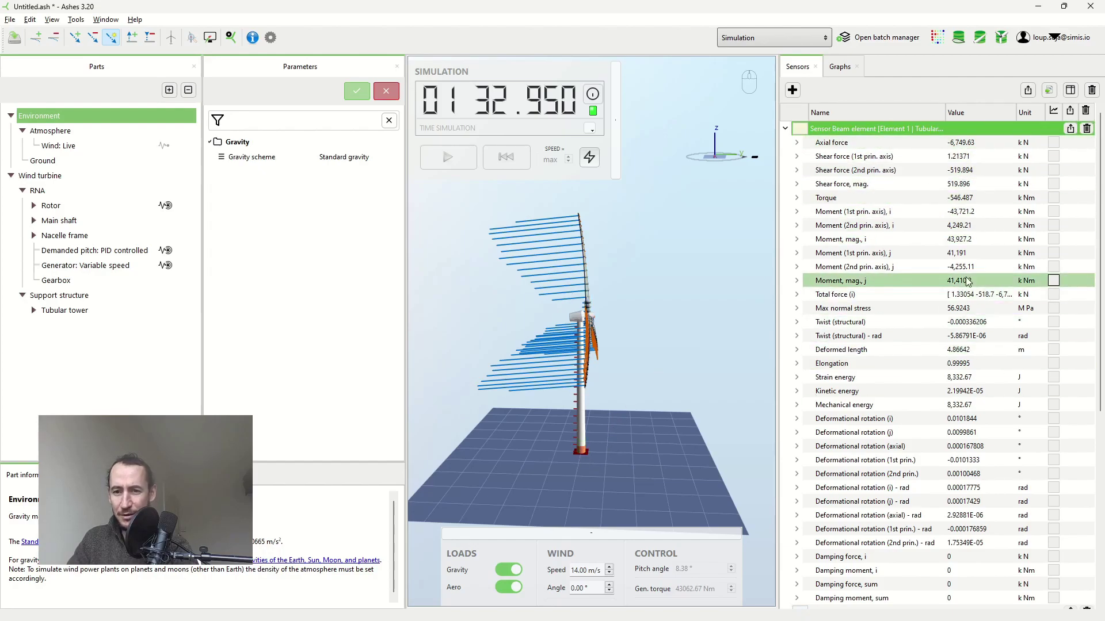
pyautogui.click(1061, 270)
pyautogui.click(1056, 257)
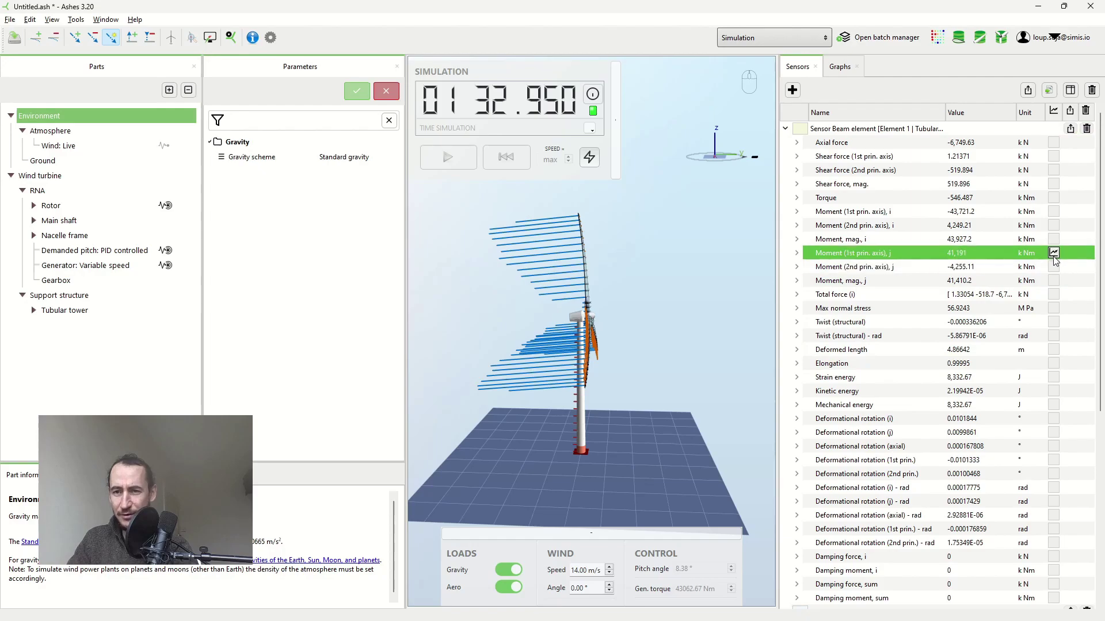
pyautogui.click(840, 67)
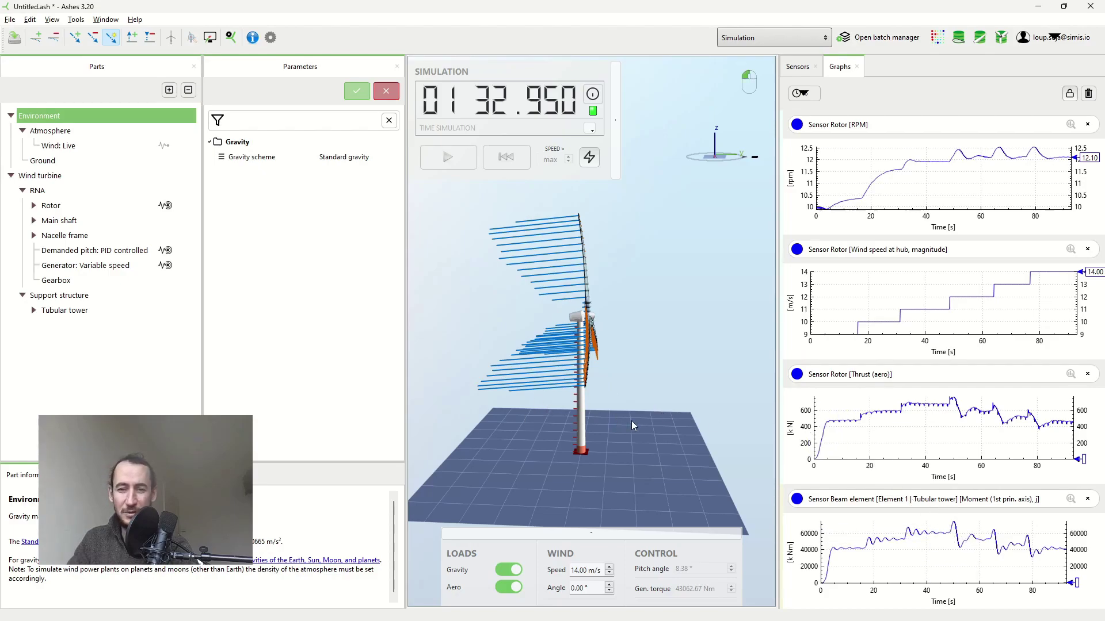
pyautogui.moveTo(633, 425)
pyautogui.mouseDown()
pyautogui.moveTo(600, 452)
pyautogui.moveTo(631, 445)
pyautogui.moveTo(634, 409)
pyautogui.mouseUp()
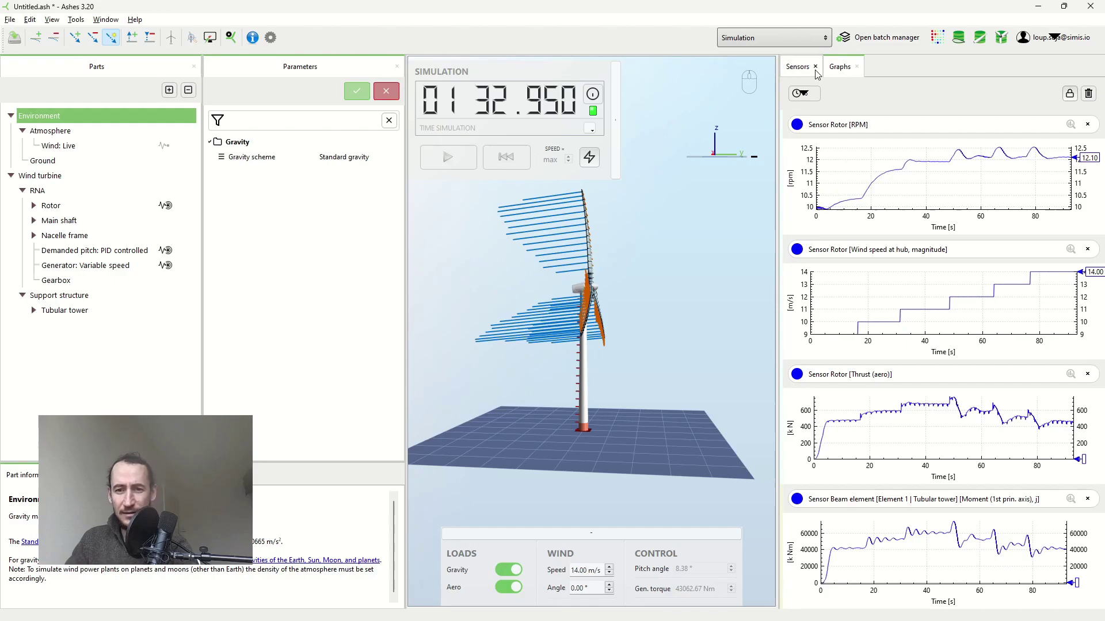
# Remove the rotor thrust and tower base moment graphs, keeping only the rotor RPM and hub wind speed graphs
pyautogui.moveTo(707, 255); pyautogui.dragTo(693, 273)
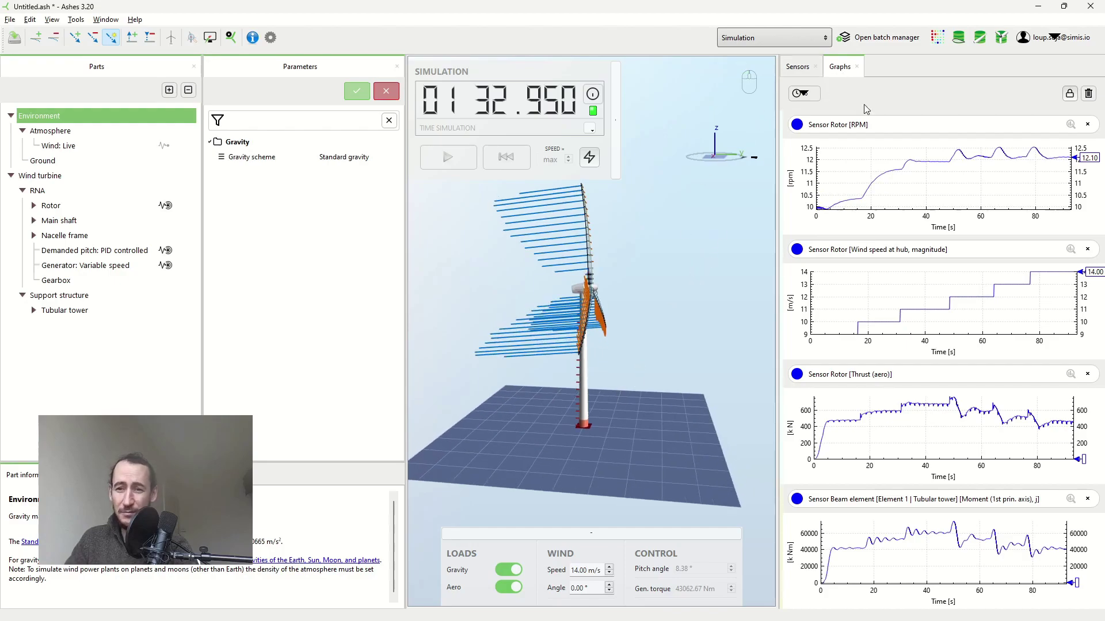
pyautogui.click(1088, 374)
pyautogui.click(1087, 458)
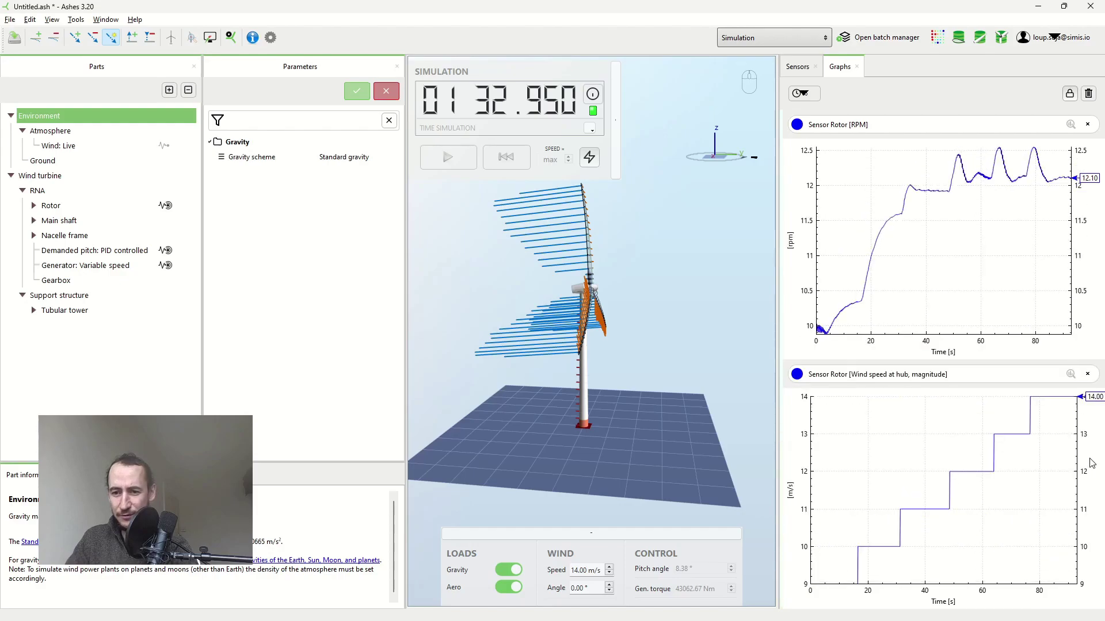
# Plot Root moment (out-of-plane) and Tip deflection (out-of-plane) from the Blade 1 sensor and show their graphs
pyautogui.click(797, 69)
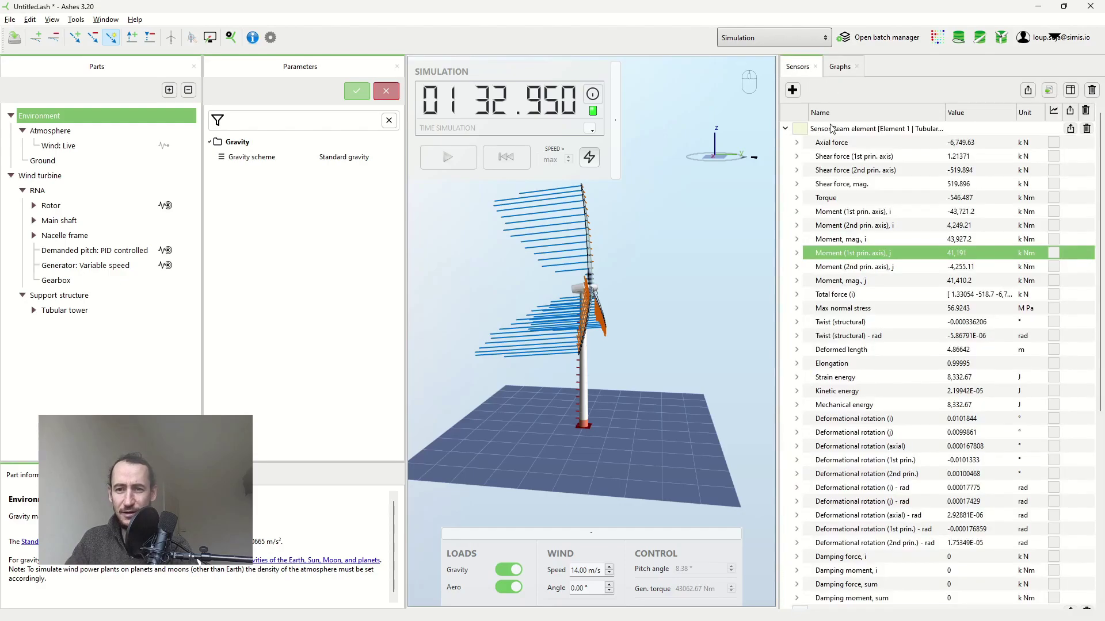
pyautogui.click(786, 129)
pyautogui.click(786, 142)
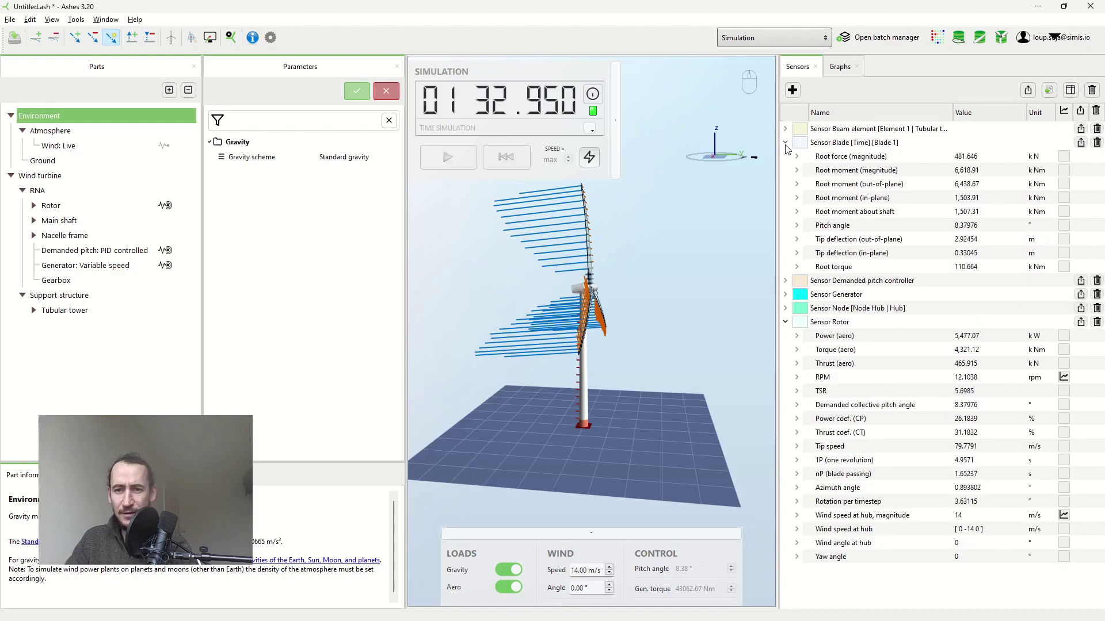
pyautogui.click(1064, 190)
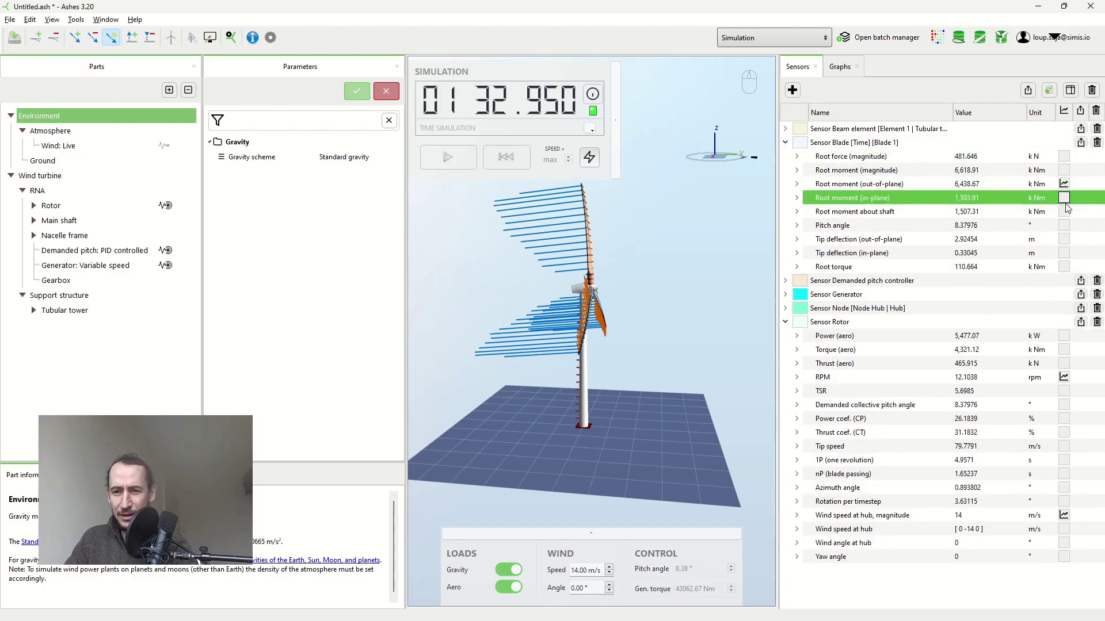
pyautogui.click(1062, 240)
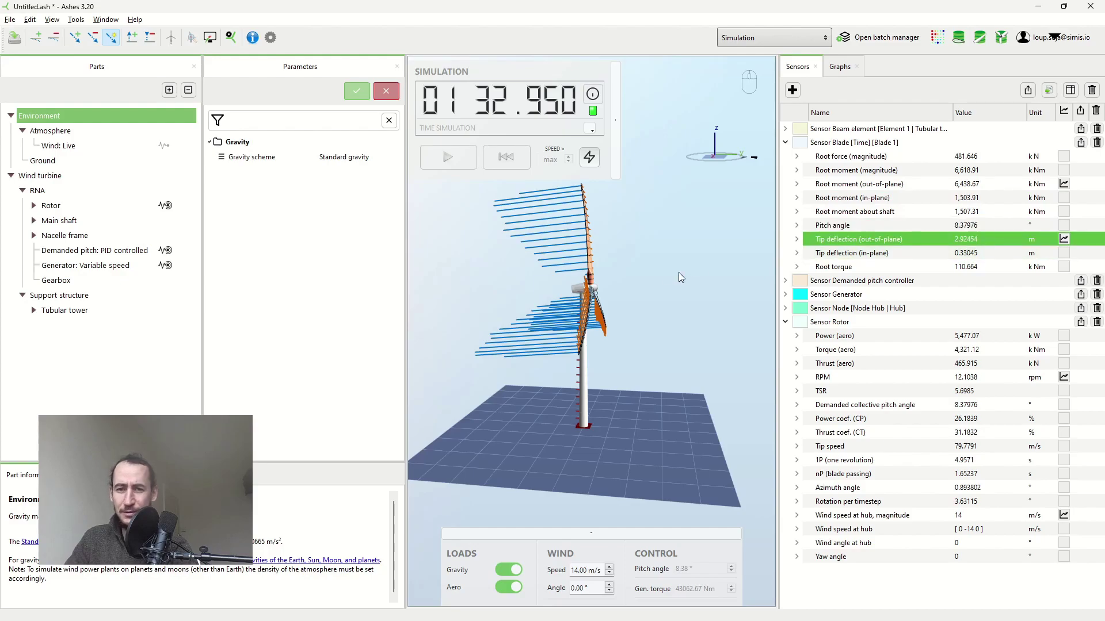
pyautogui.moveTo(678, 272); pyautogui.dragTo(642, 263)
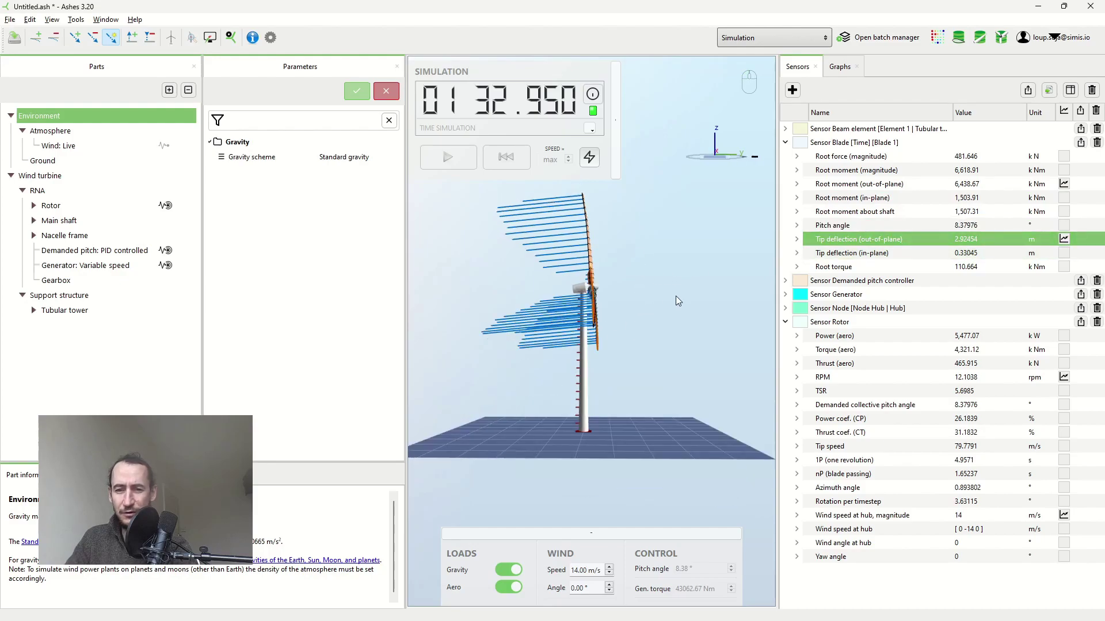
pyautogui.moveTo(676, 296); pyautogui.dragTo(708, 184)
pyautogui.click(833, 67)
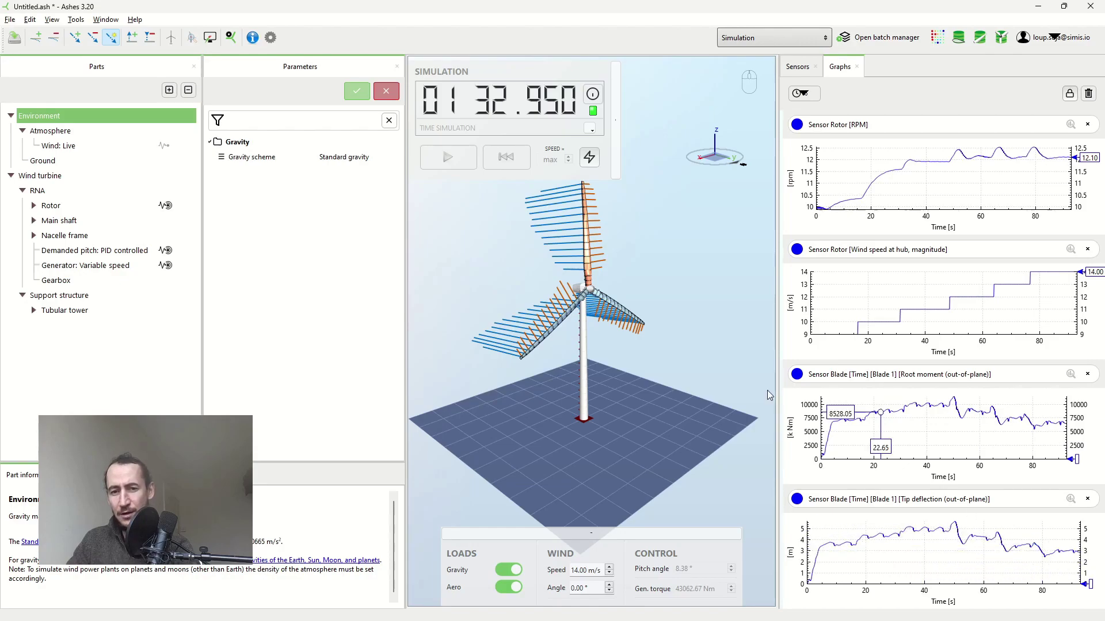
# Resume the time simulation, raise the wind speed abruptly to 40 m/s, let the turbine respond, and pause it
pyautogui.moveTo(645, 348); pyautogui.dragTo(654, 384)
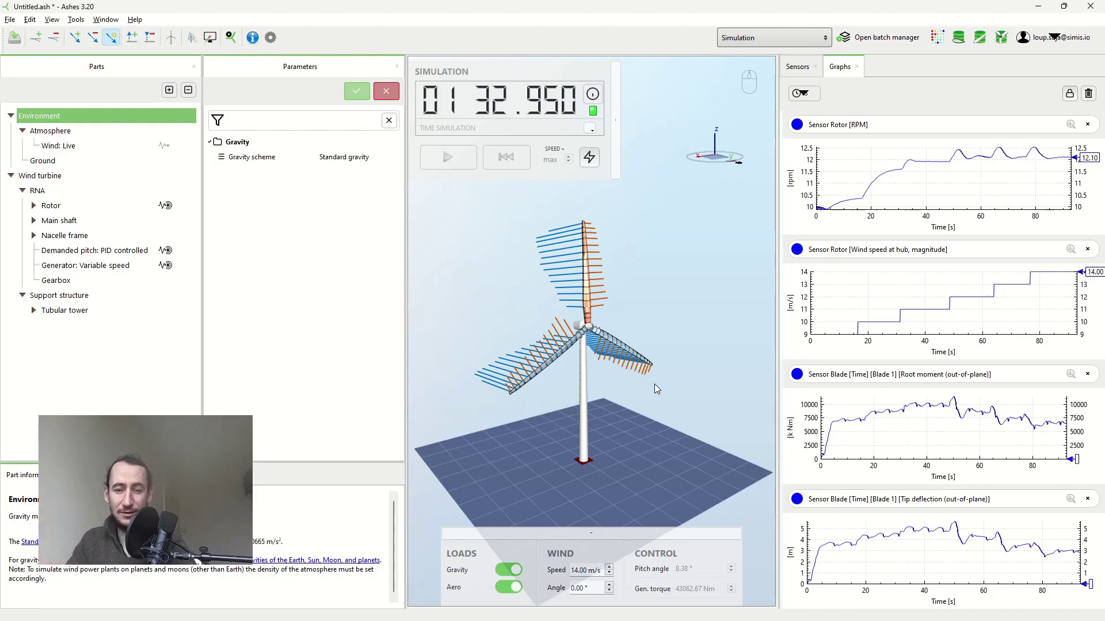
pyautogui.moveTo(658, 348); pyautogui.dragTo(641, 307)
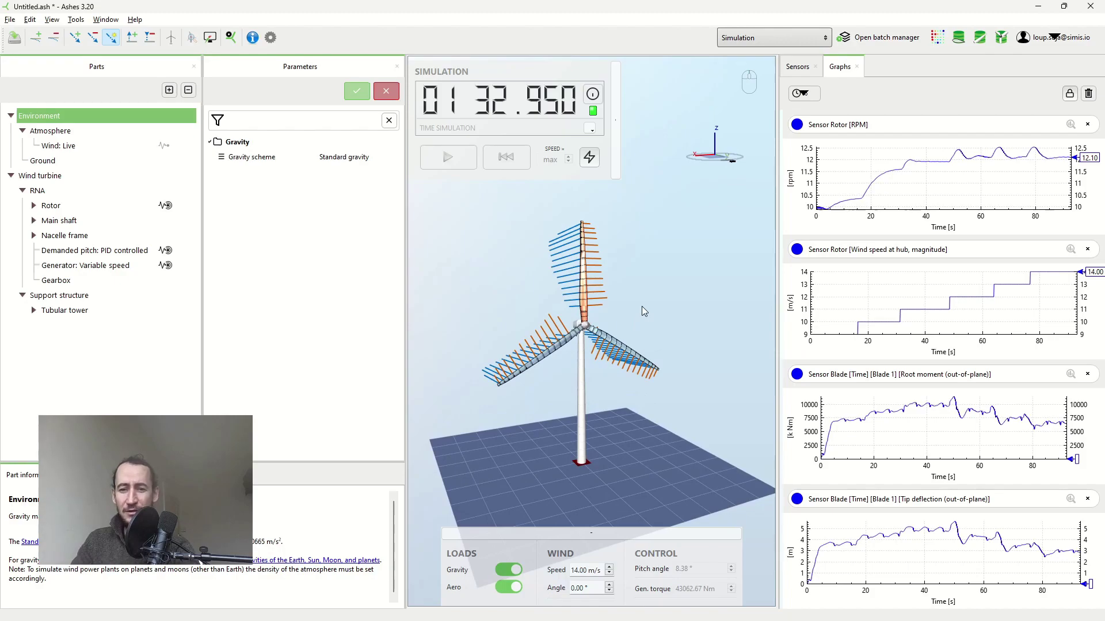
pyautogui.click(458, 162)
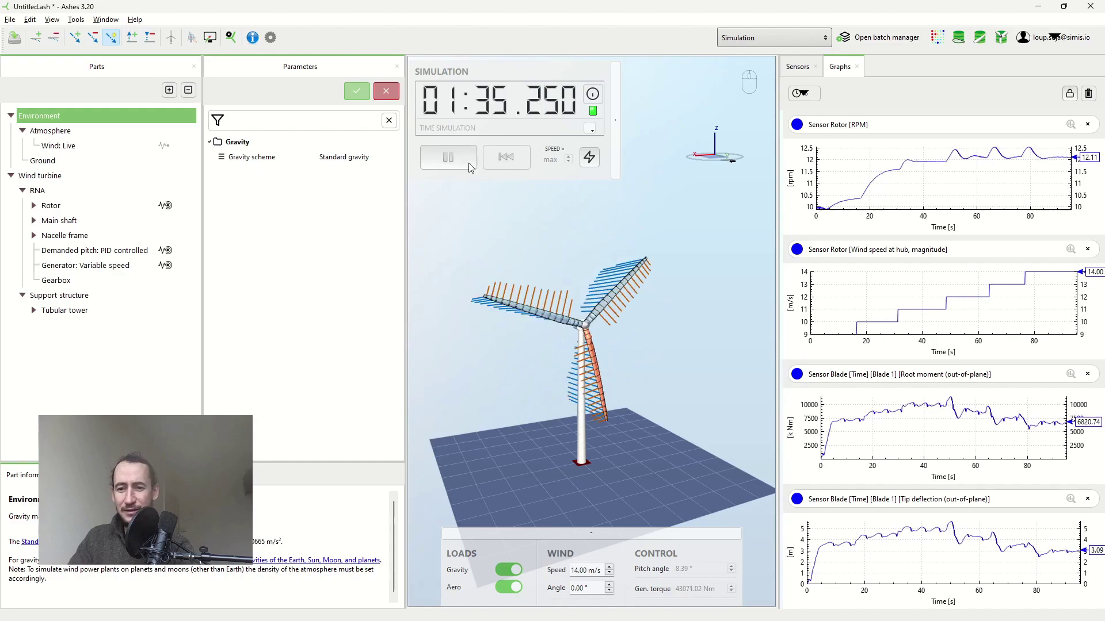
pyautogui.doubleClick(581, 572)
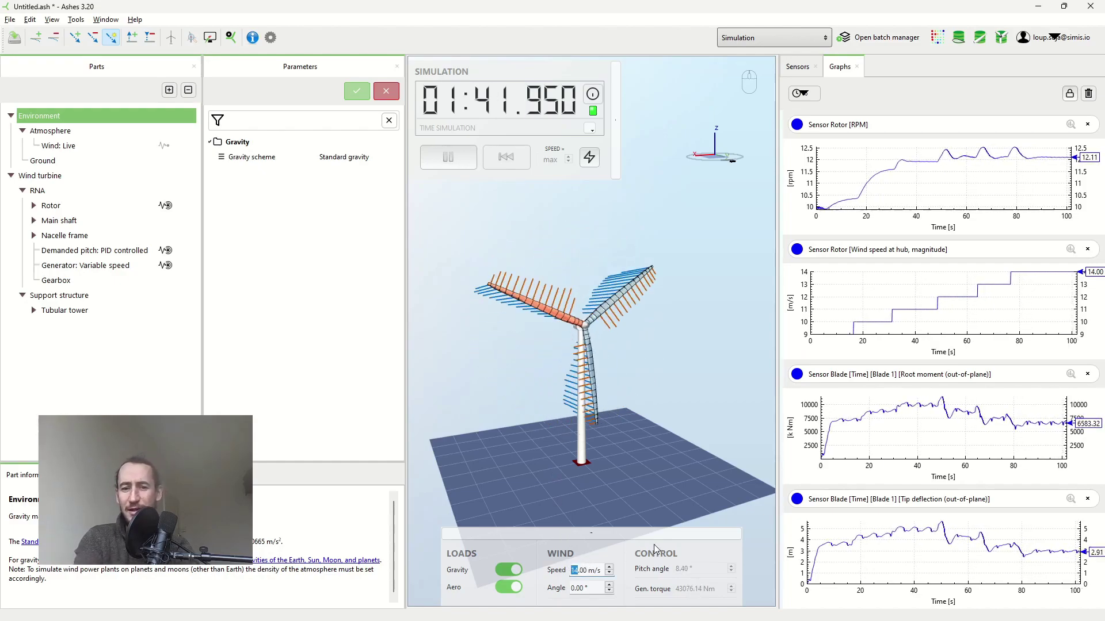
pyautogui.write('40')
pyautogui.press('Return')
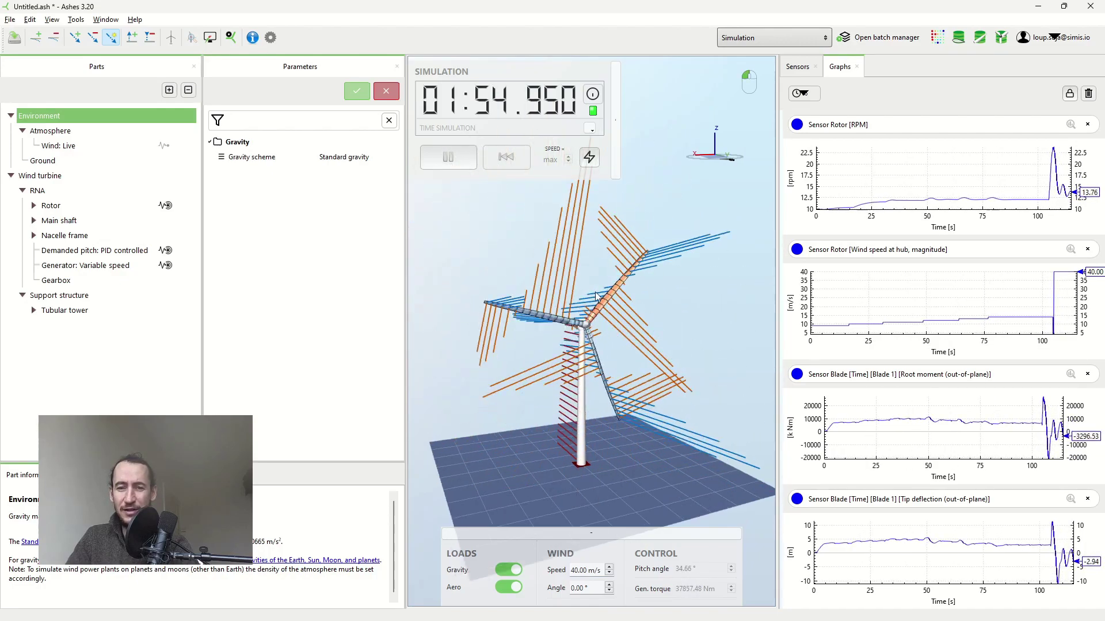
pyautogui.moveTo(595, 293); pyautogui.dragTo(598, 289)
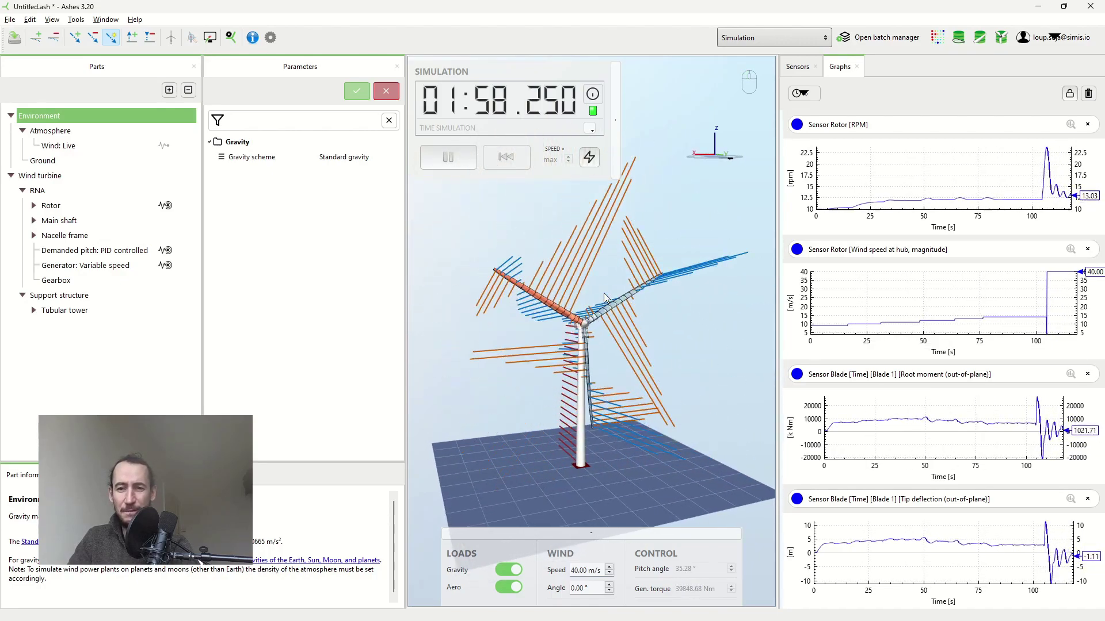
pyautogui.click(448, 154)
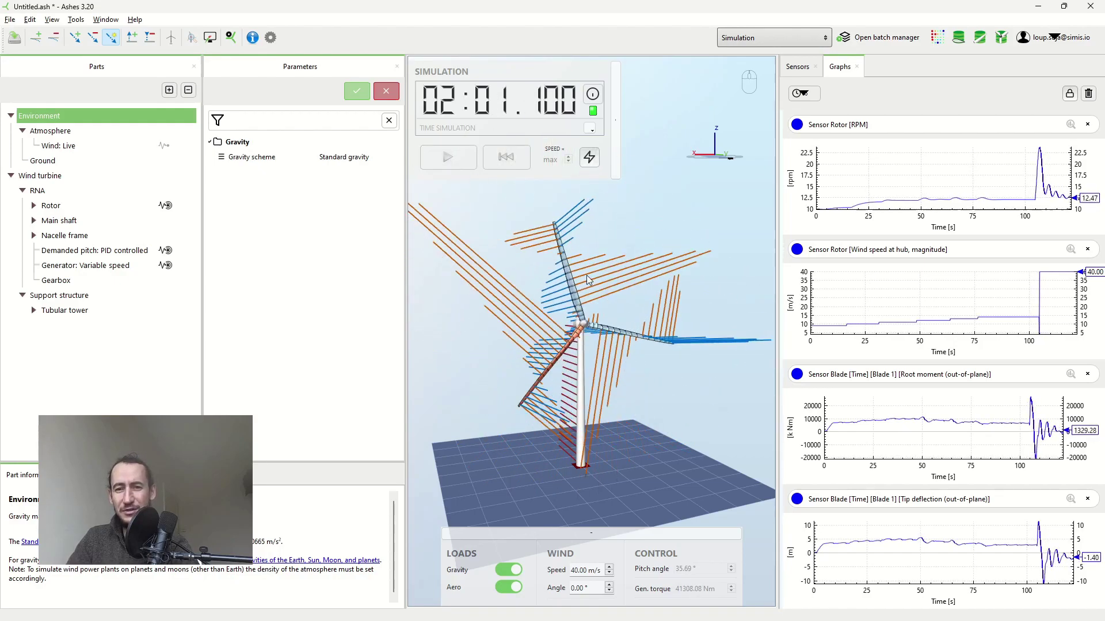
# Examine the load arrows along the blades in the paused model, up close and from several angles
pyautogui.moveTo(626, 265); pyautogui.dragTo(619, 283)
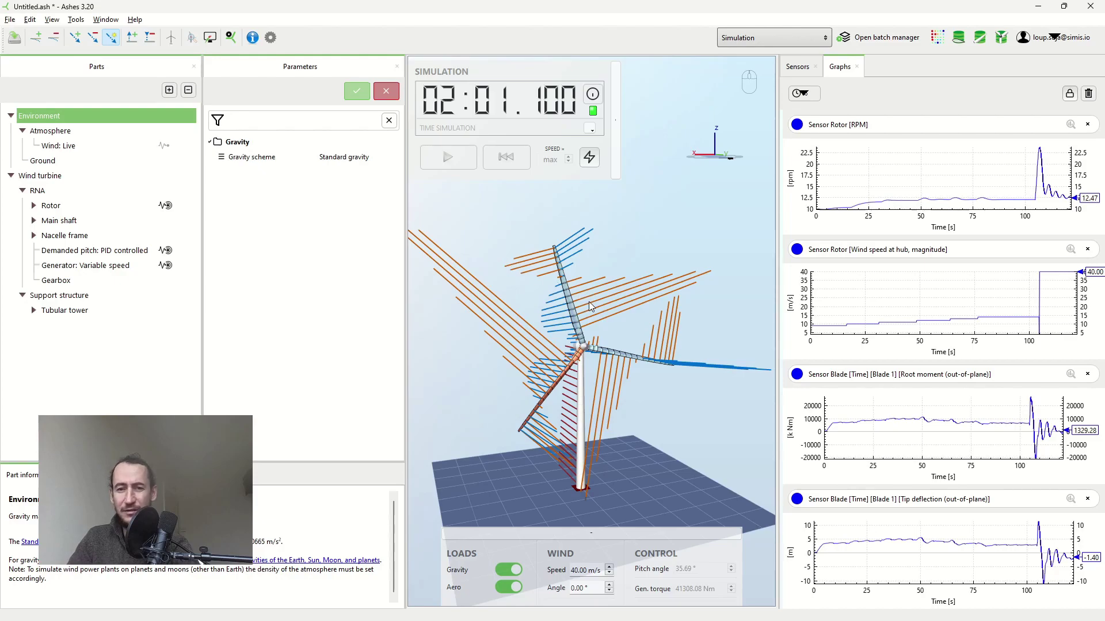
pyautogui.moveTo(600, 291); pyautogui.dragTo(558, 311)
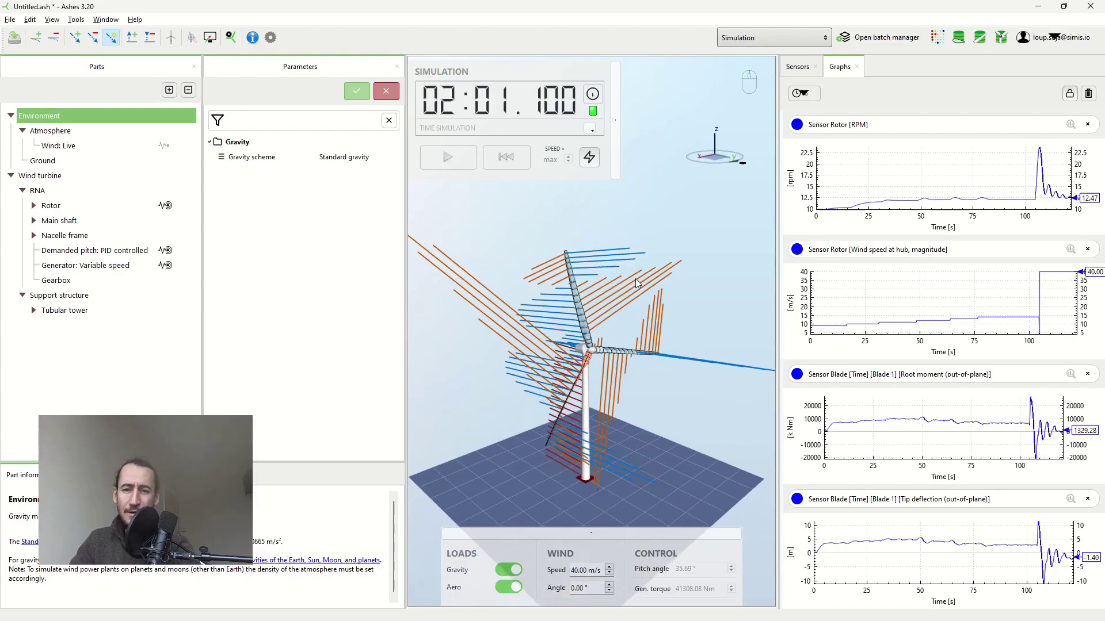
pyautogui.moveTo(636, 279); pyautogui.dragTo(574, 263)
pyautogui.scroll(5, 574, 259)
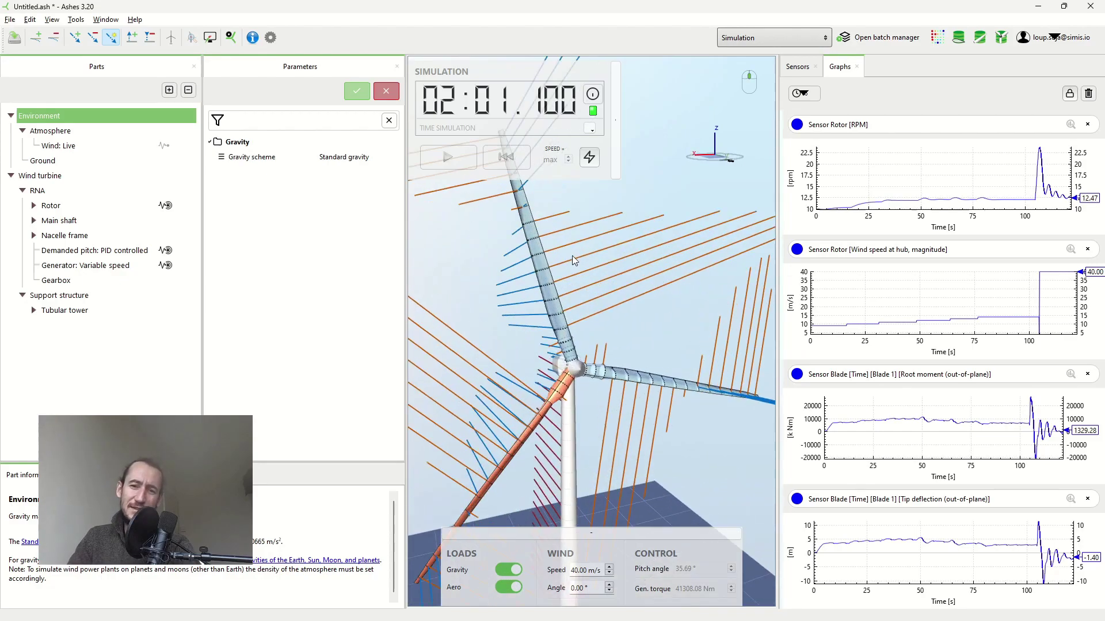
pyautogui.scroll(2, 597, 292)
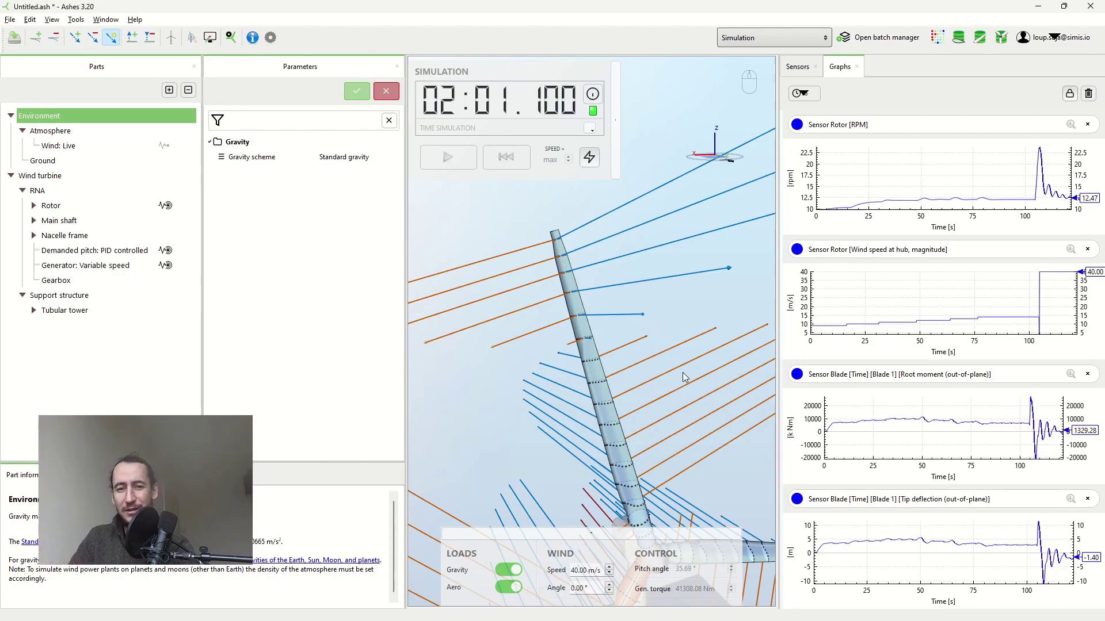
pyautogui.moveTo(683, 372); pyautogui.dragTo(598, 301)
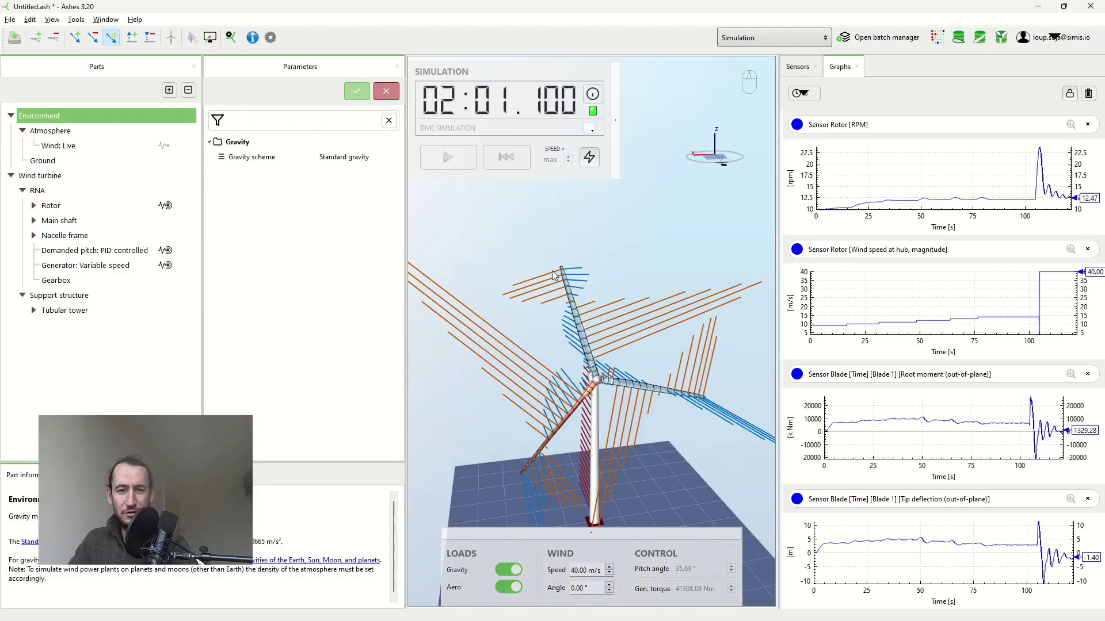
pyautogui.moveTo(551, 270); pyautogui.dragTo(606, 268)
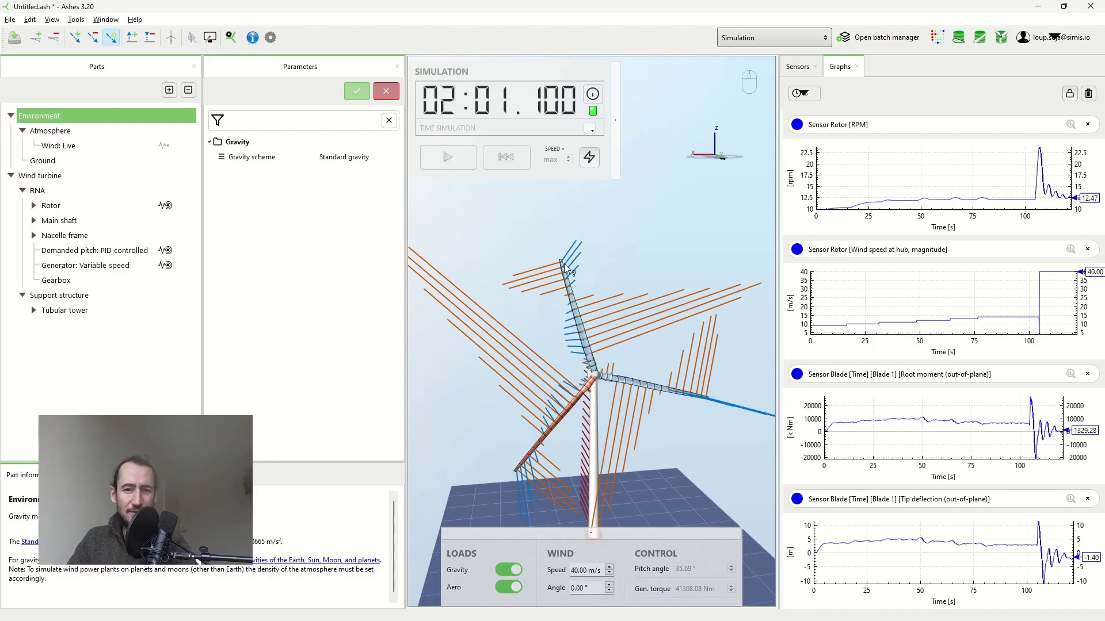
# Open the online documentation on live wind, go through Turbulent wind to the Turbulence page, examine its intensity and standard deviation plots, and return to Ashes
pyautogui.click(81, 146)
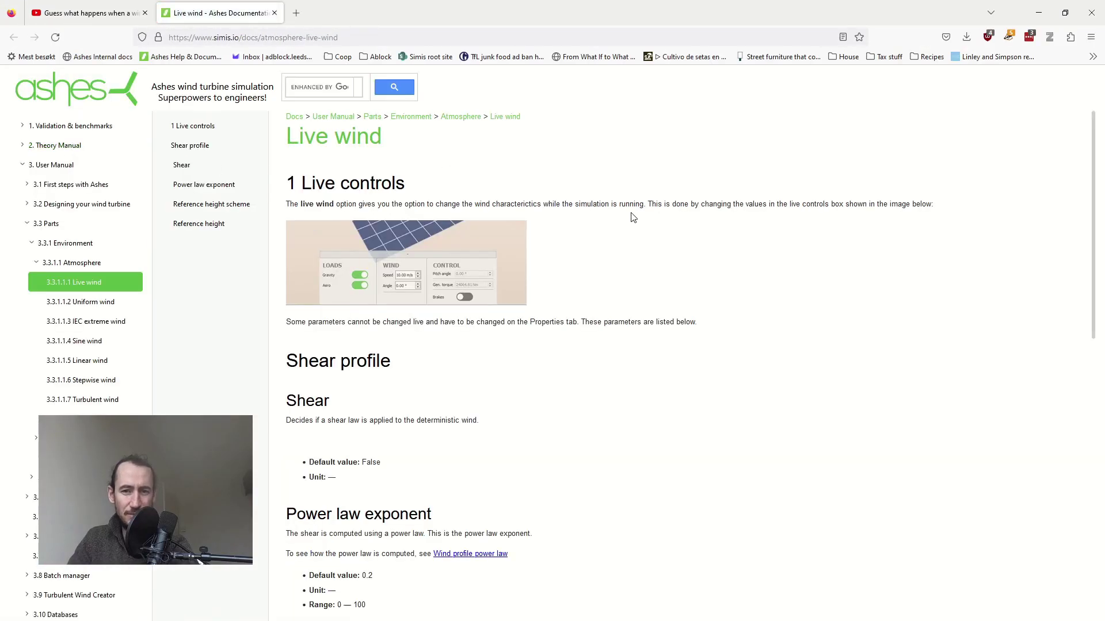
pyautogui.click(87, 399)
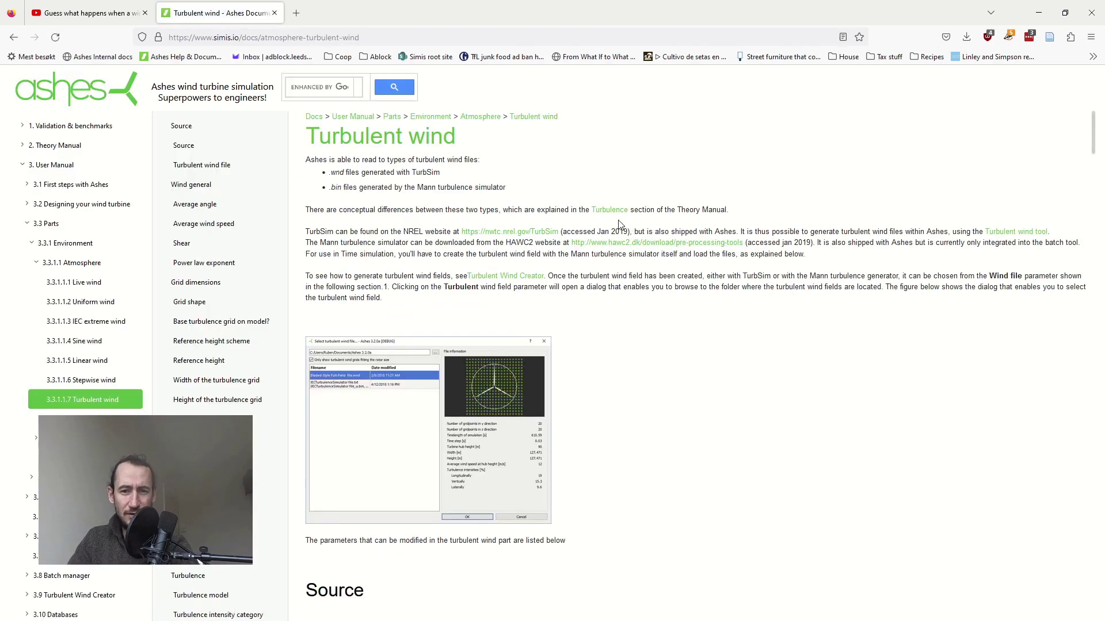
pyautogui.click(609, 212)
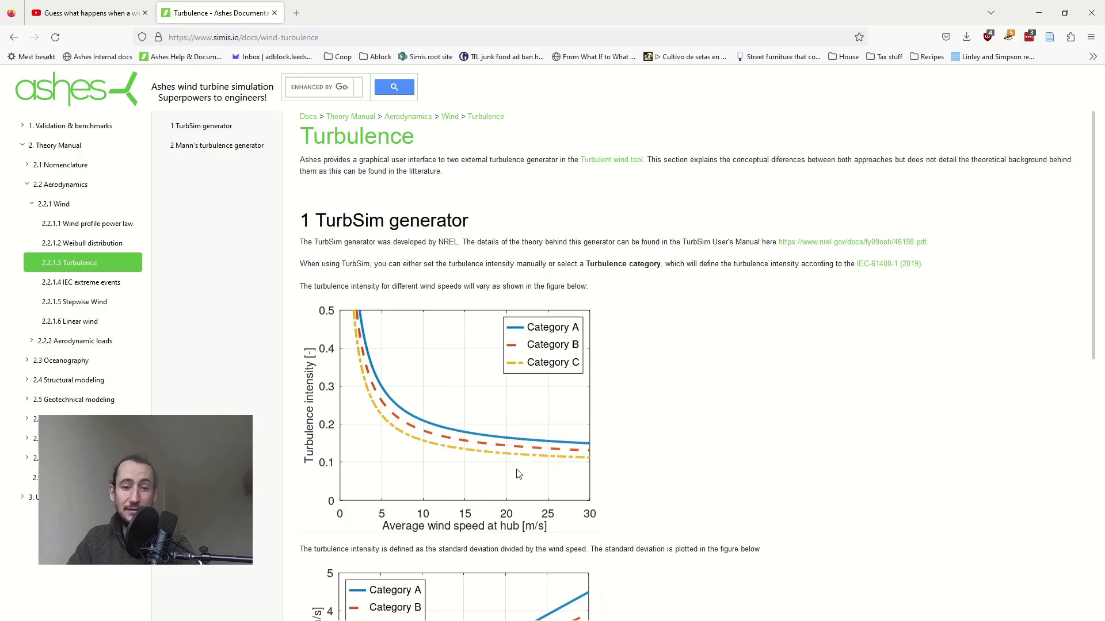
pyautogui.scroll(-4, 523, 417)
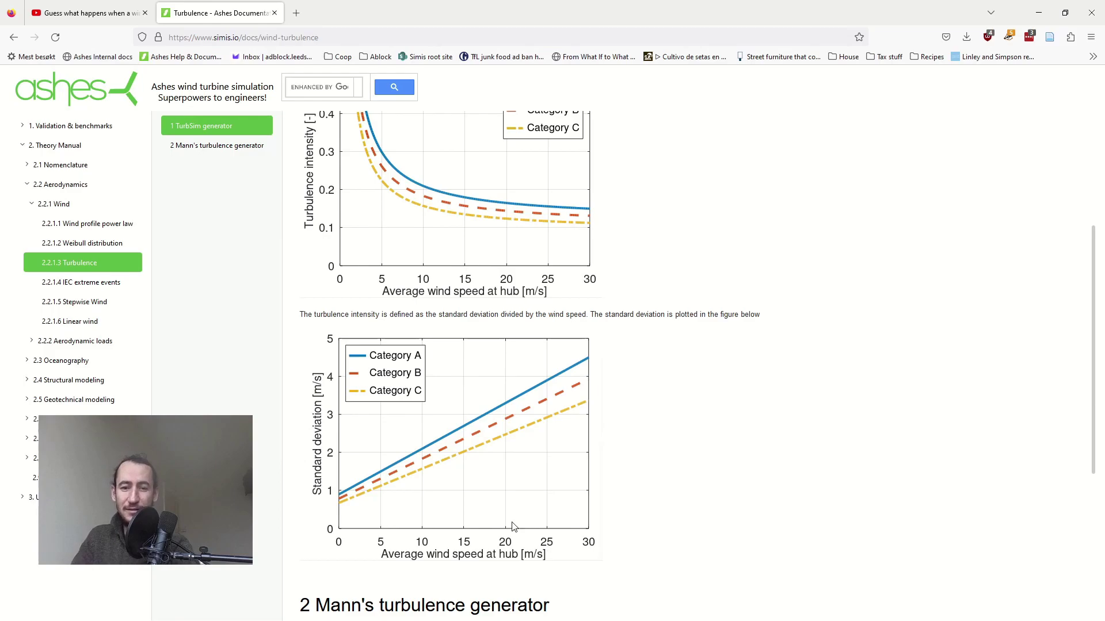
pyautogui.scroll(1, 609, 406)
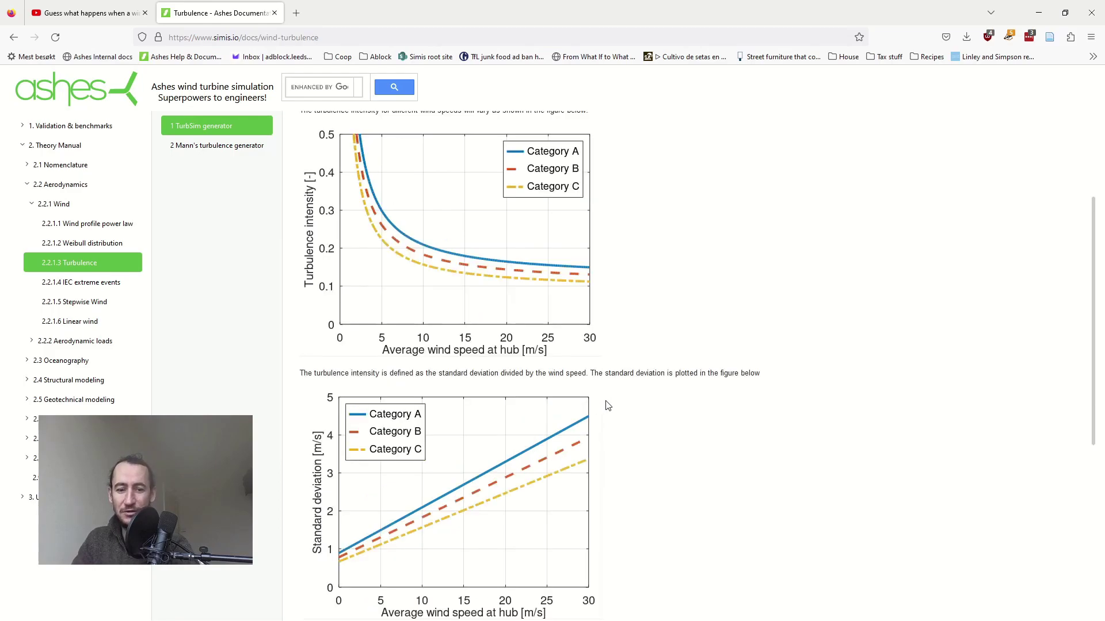
pyautogui.hotkey('alt', 'Tab')
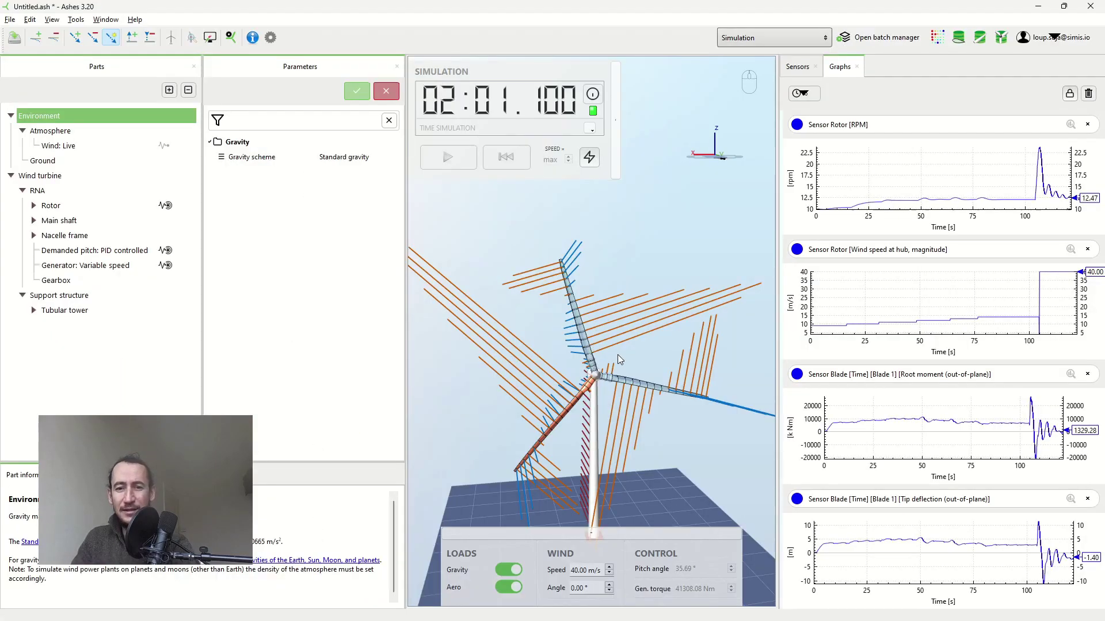
pyautogui.moveTo(628, 365); pyautogui.dragTo(612, 333)
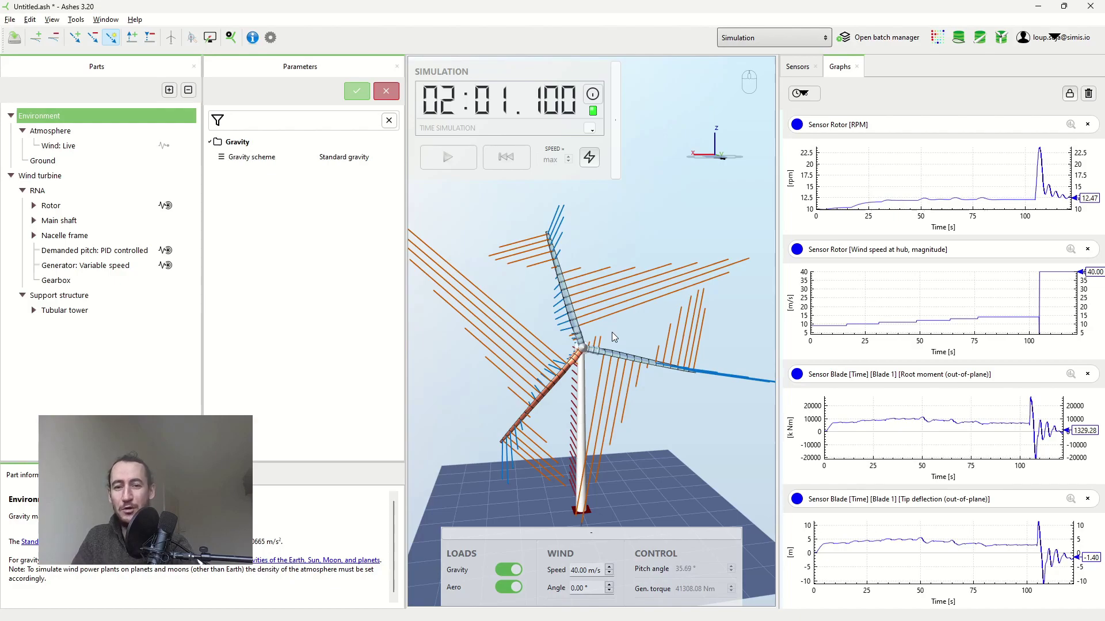
pyautogui.moveTo(527, 298); pyautogui.dragTo(533, 302)
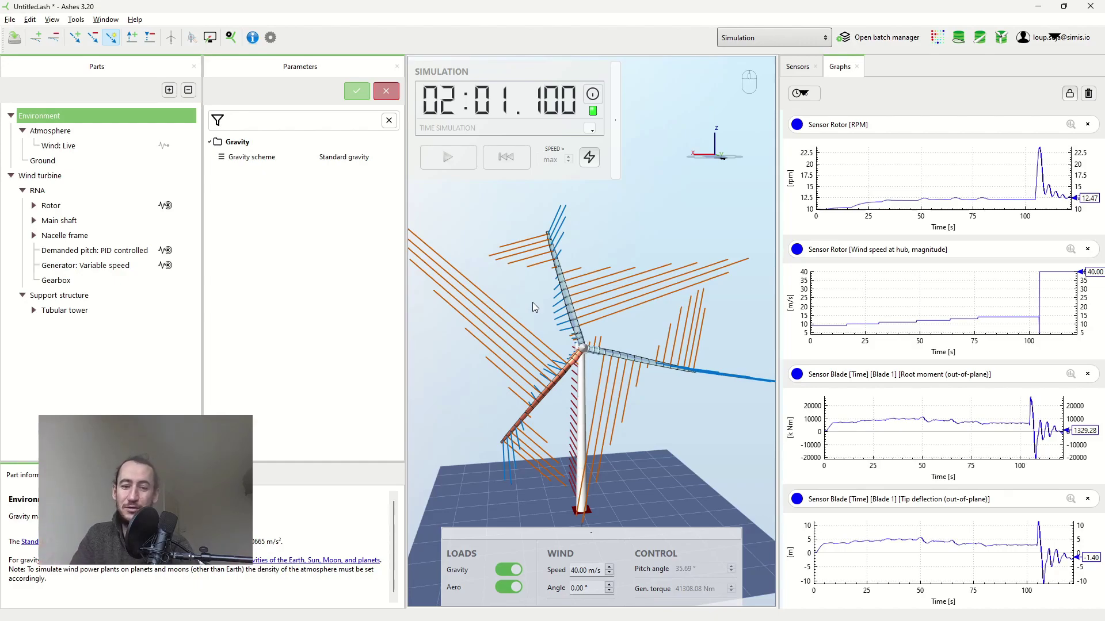
pyautogui.scroll(-2, 648, 287)
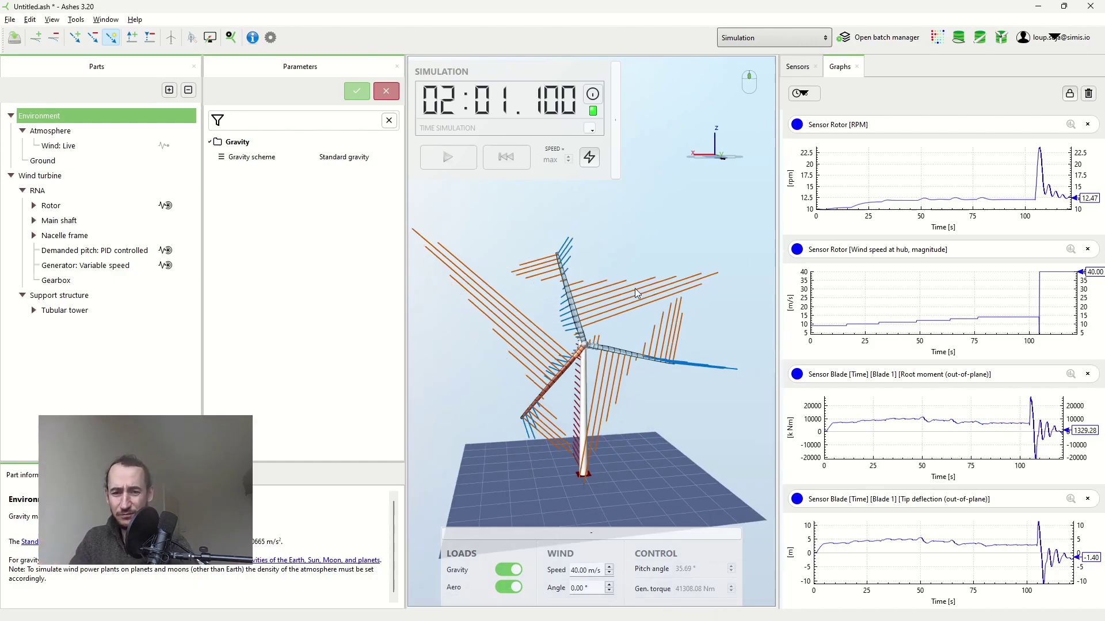
pyautogui.scroll(-3, 634, 288)
pyautogui.scroll(-2, 627, 307)
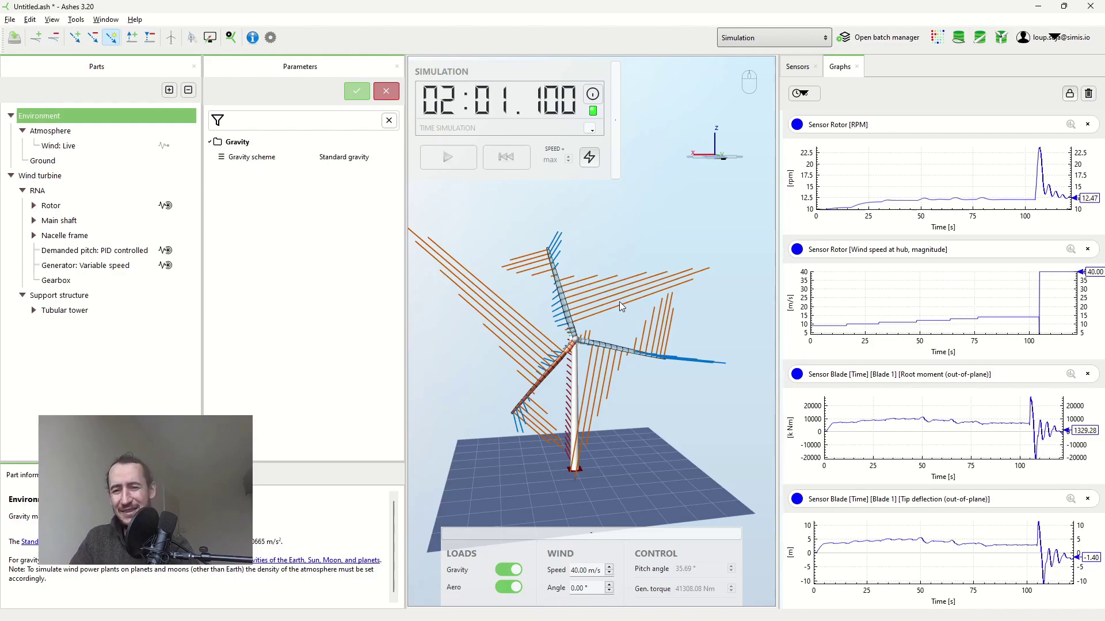
pyautogui.moveTo(496, 313); pyautogui.dragTo(518, 305)
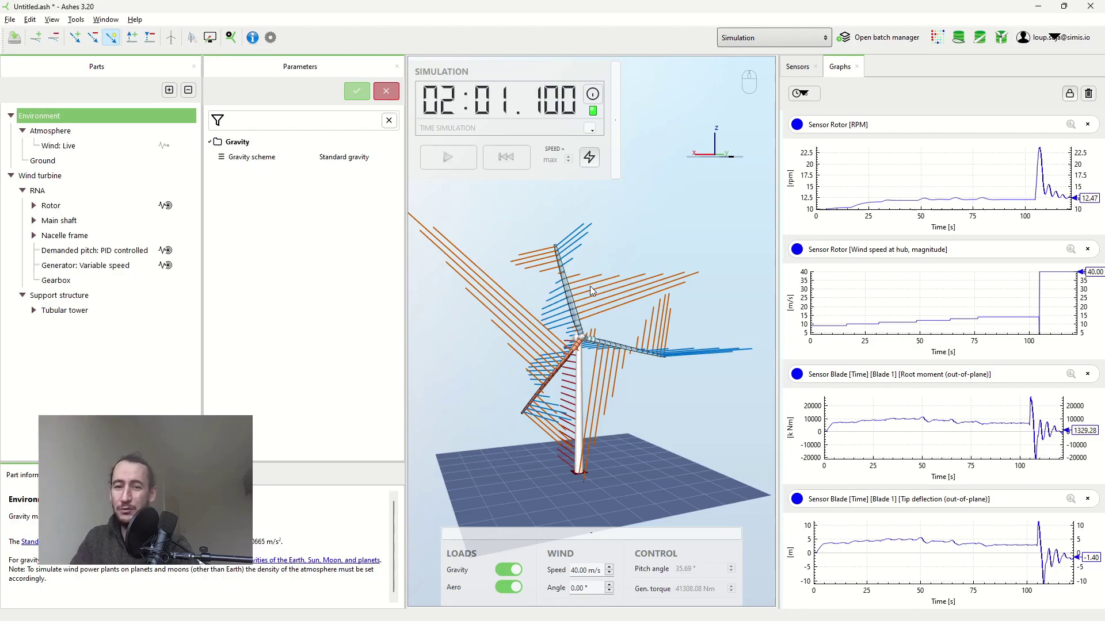
pyautogui.moveTo(629, 315); pyautogui.dragTo(617, 309)
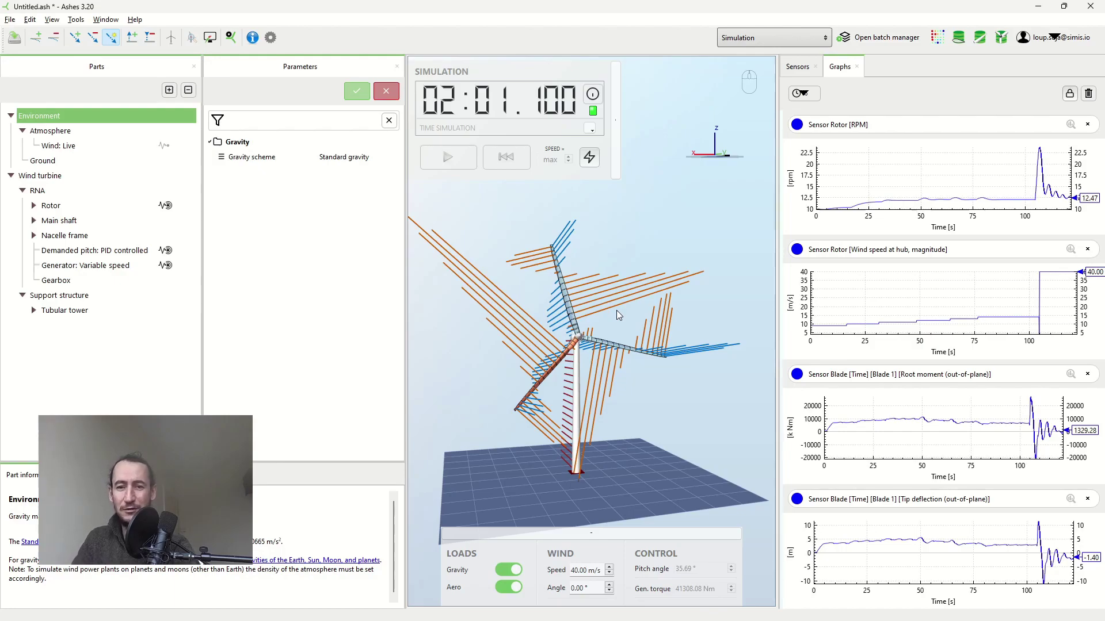
pyautogui.moveTo(610, 307); pyautogui.dragTo(612, 311)
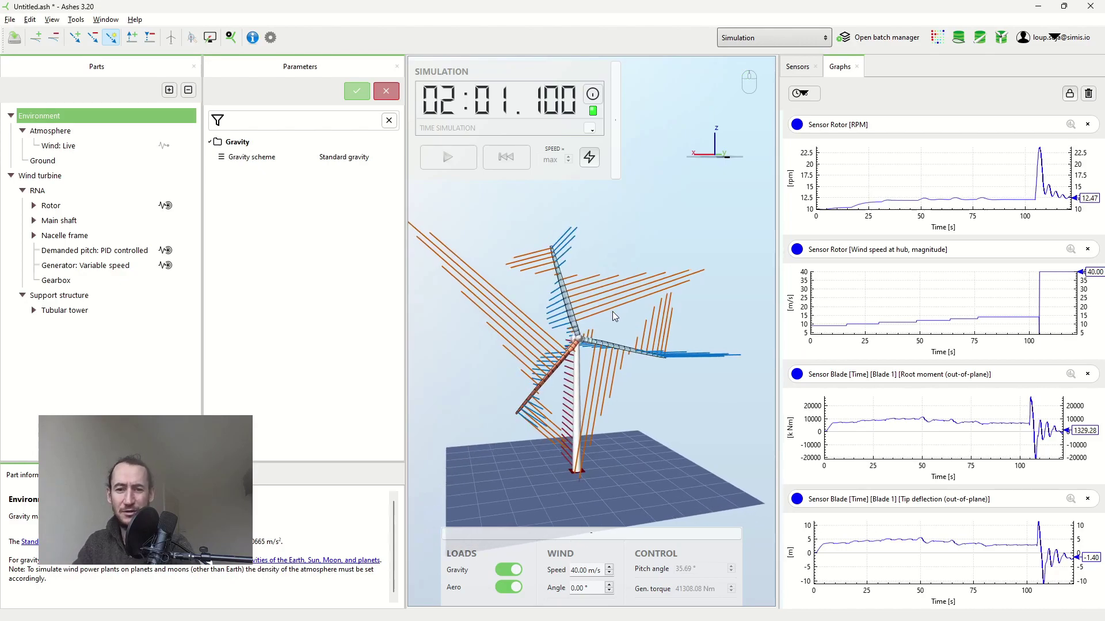
pyautogui.scroll(-2, 612, 312)
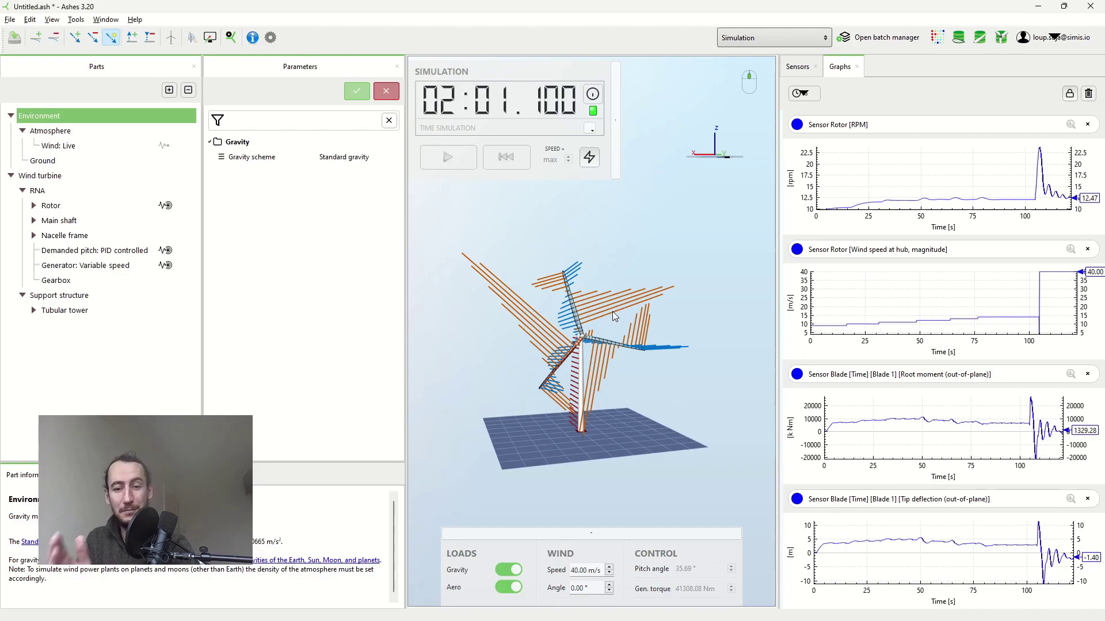
pyautogui.moveTo(616, 312); pyautogui.dragTo(643, 320)
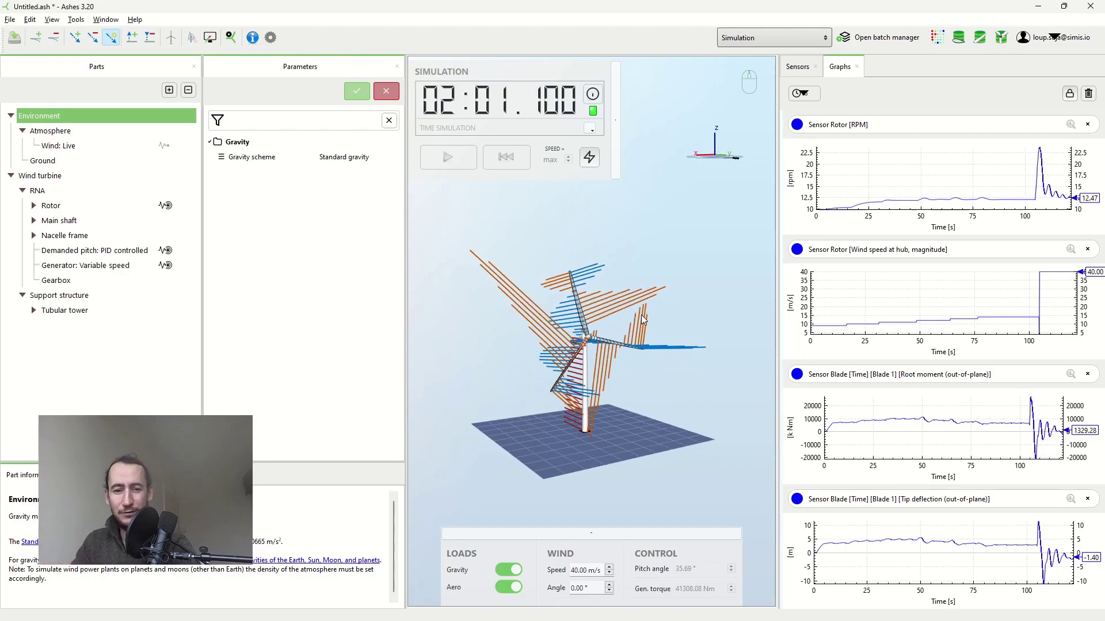